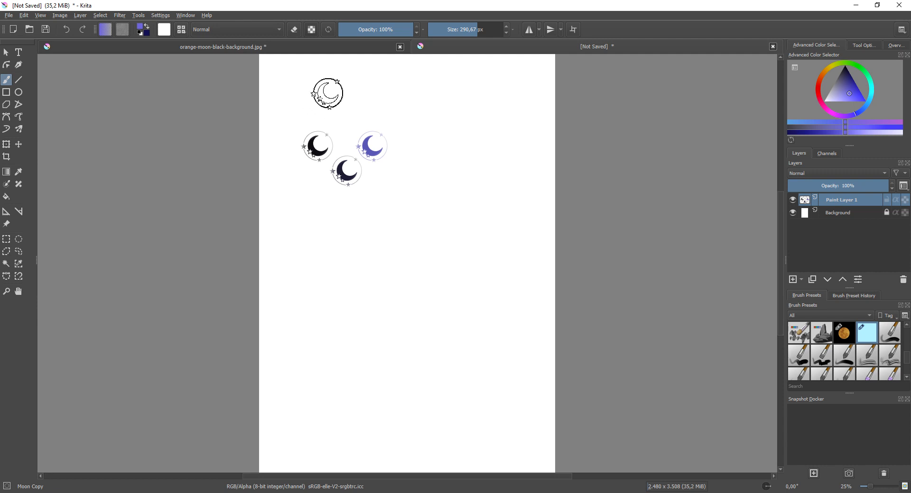
pyautogui.click(166, 32)
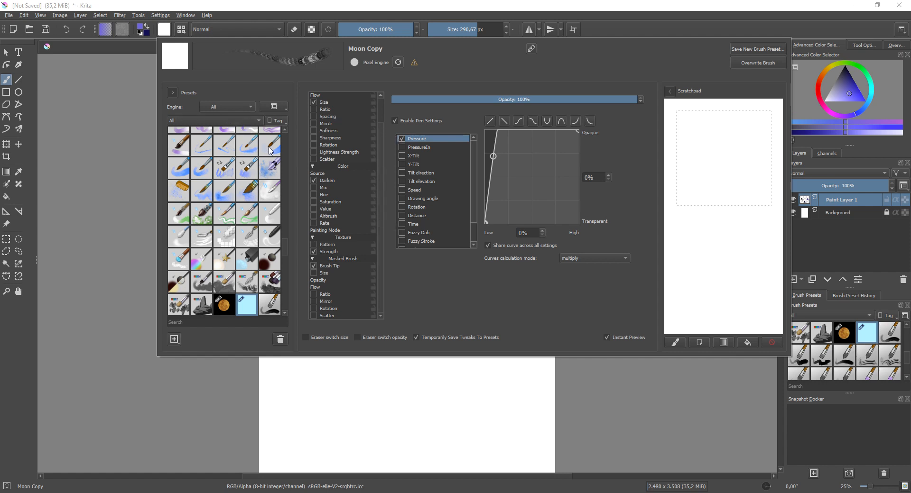
pyautogui.scroll(5, 280, 151)
pyautogui.scroll(2, 354, 145)
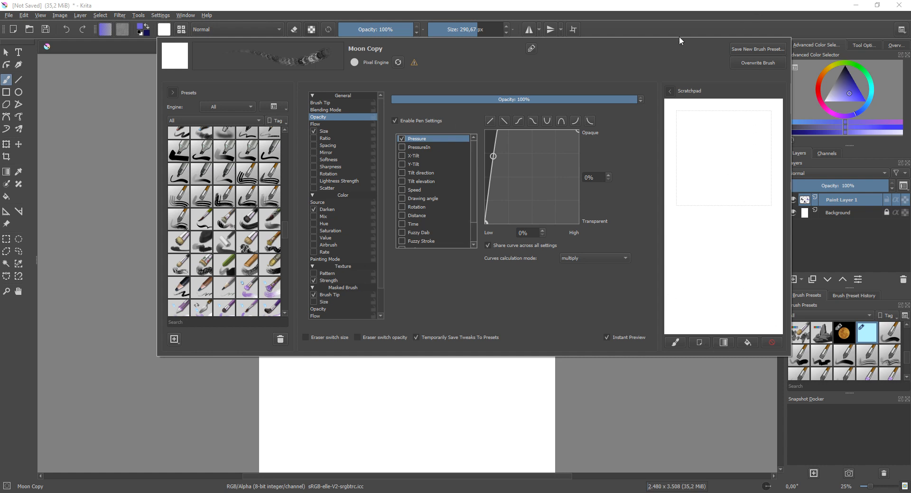
pyautogui.click(656, 33)
# Switch to the orange-moon-black-background.jpg document and open the brush tip settings of the current brush
pyautogui.click(255, 46)
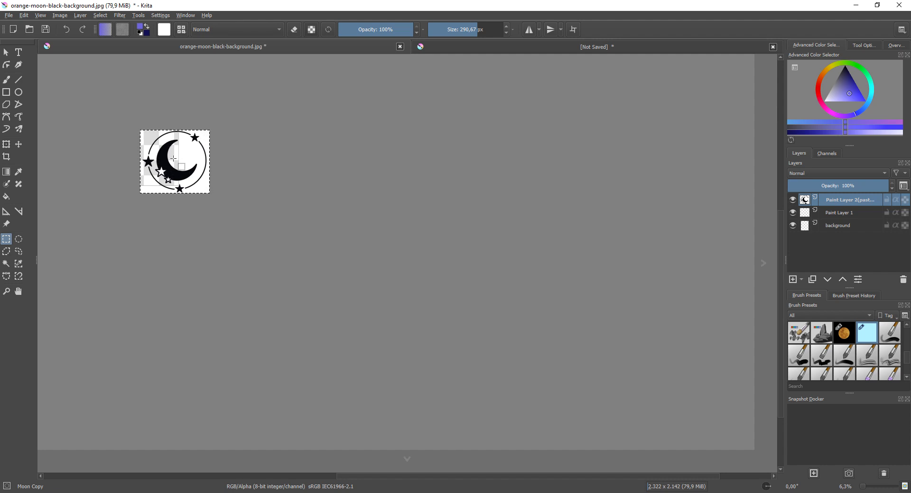
pyautogui.click(162, 30)
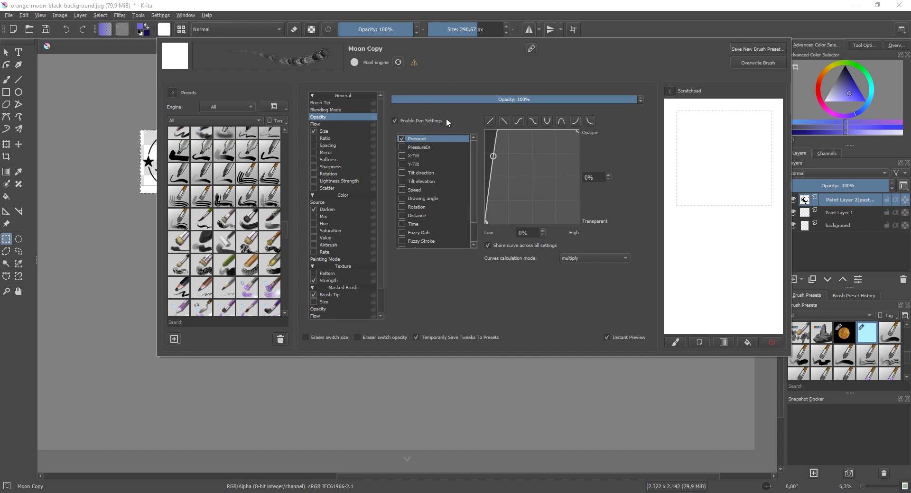
pyautogui.click(327, 102)
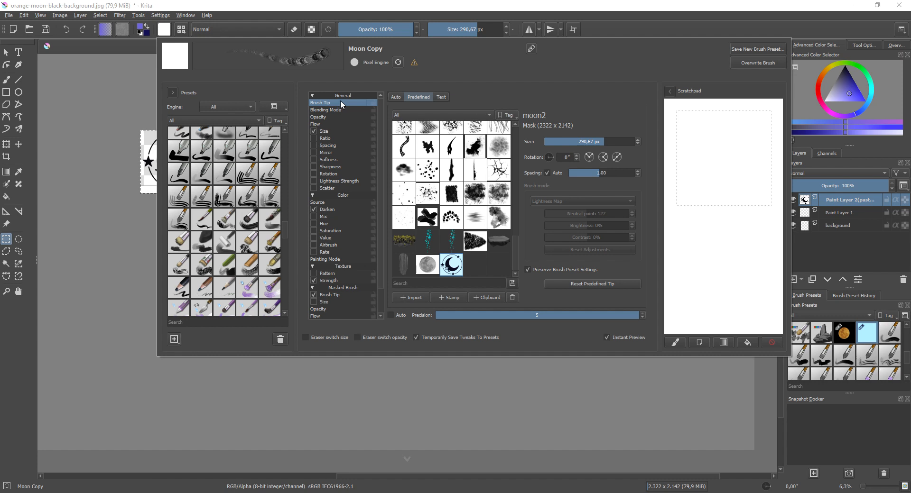
# Try an auto brush tip with a 19,49 px diameter, check its shape options, and return to the predefined tips
pyautogui.click(395, 97)
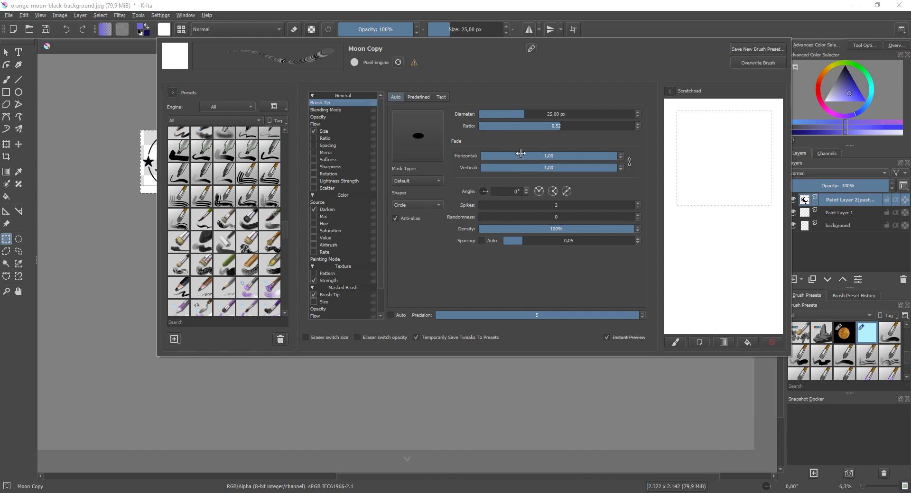
pyautogui.moveTo(523, 114)
pyautogui.mouseDown()
pyautogui.moveTo(575, 115)
pyautogui.moveTo(520, 116)
pyautogui.mouseUp()
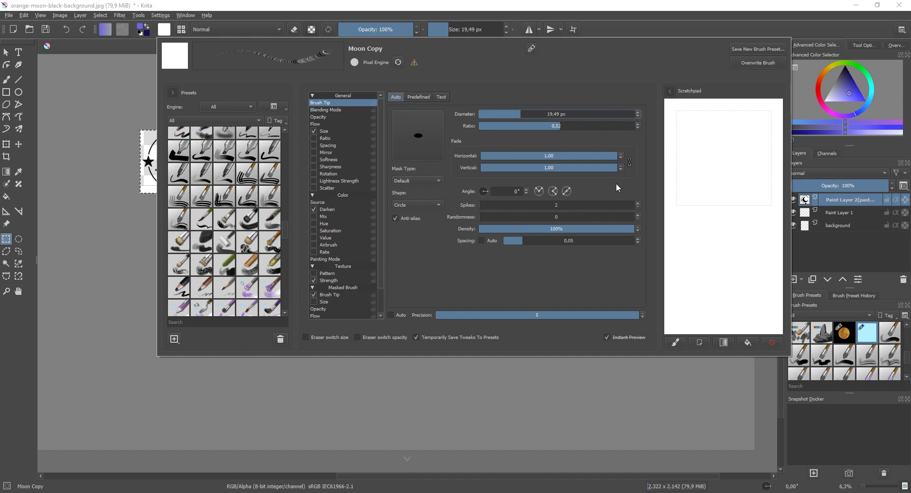
pyautogui.click(424, 207)
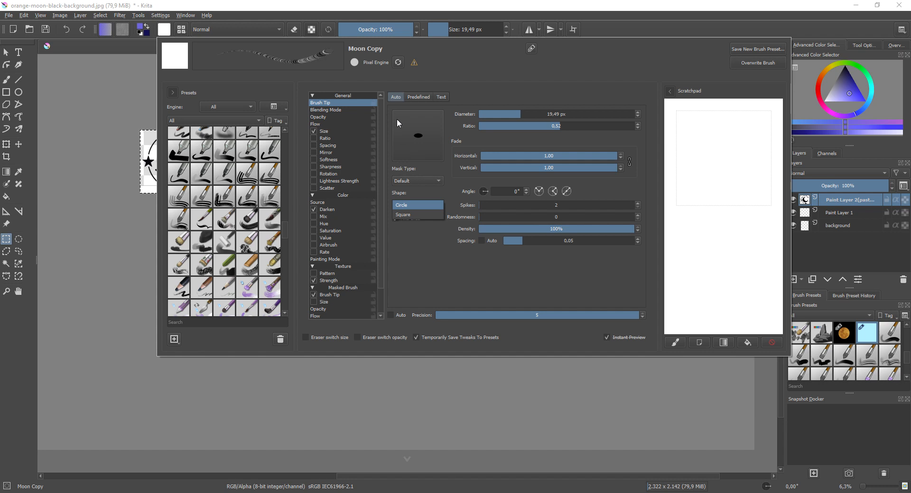
pyautogui.click(418, 96)
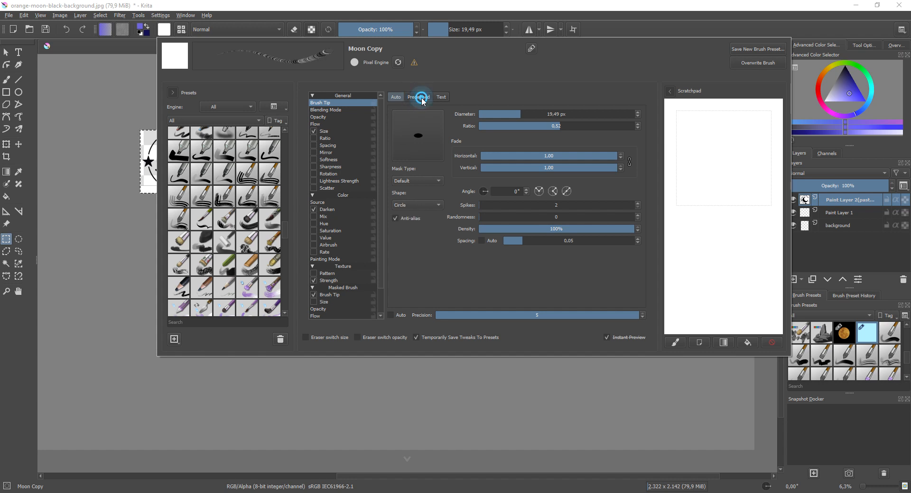
pyautogui.click(421, 97)
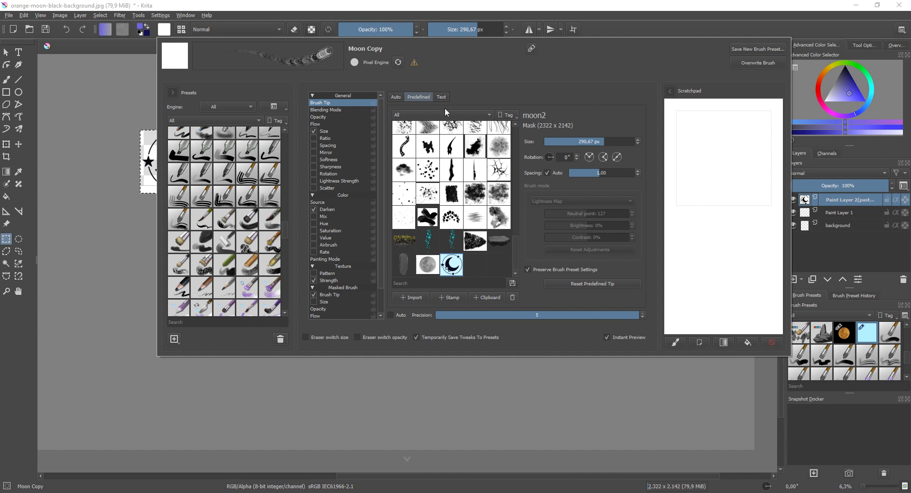
# Create a stamp brush tip named moon2 from the selected crescent moon drawing and test it with three dabs on the scratchpad
pyautogui.click(448, 297)
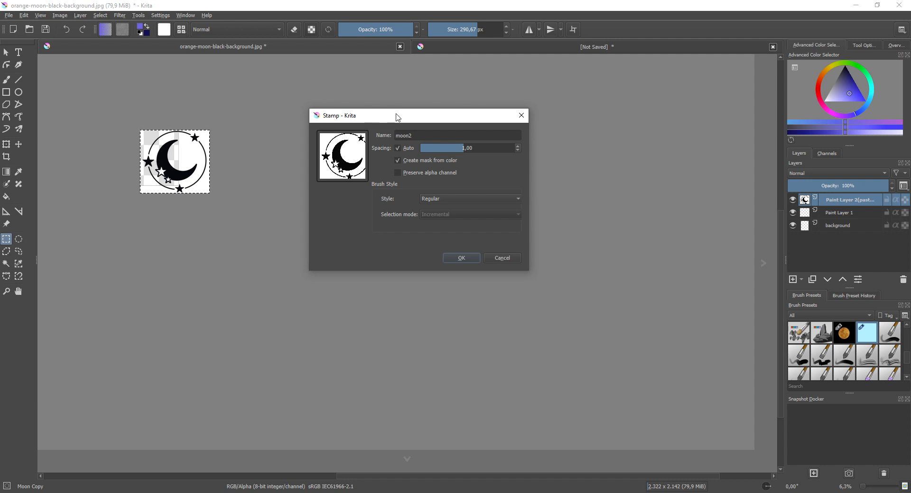
pyautogui.click(461, 257)
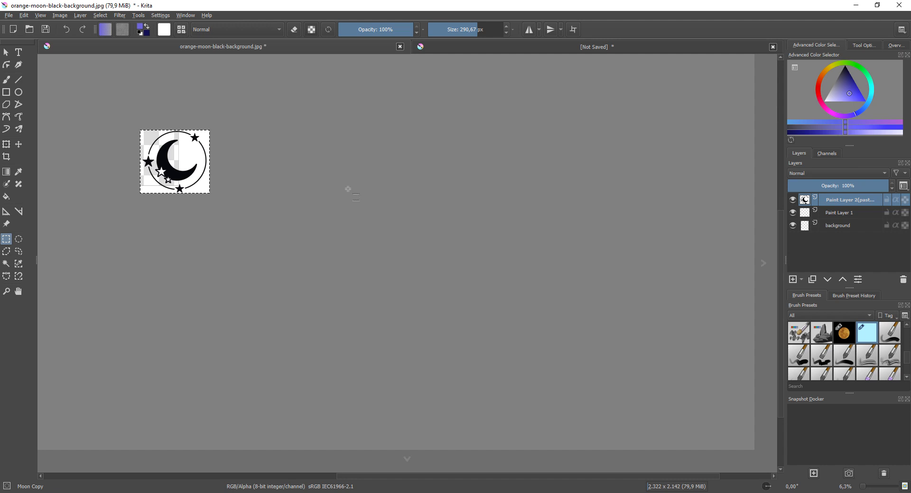
pyautogui.click(163, 31)
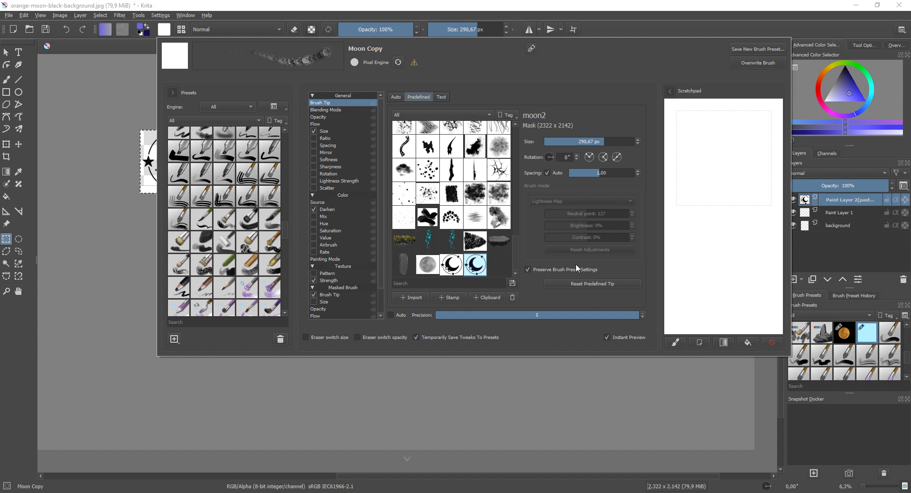
pyautogui.click(697, 180)
pyautogui.click(706, 194)
pyautogui.click(717, 224)
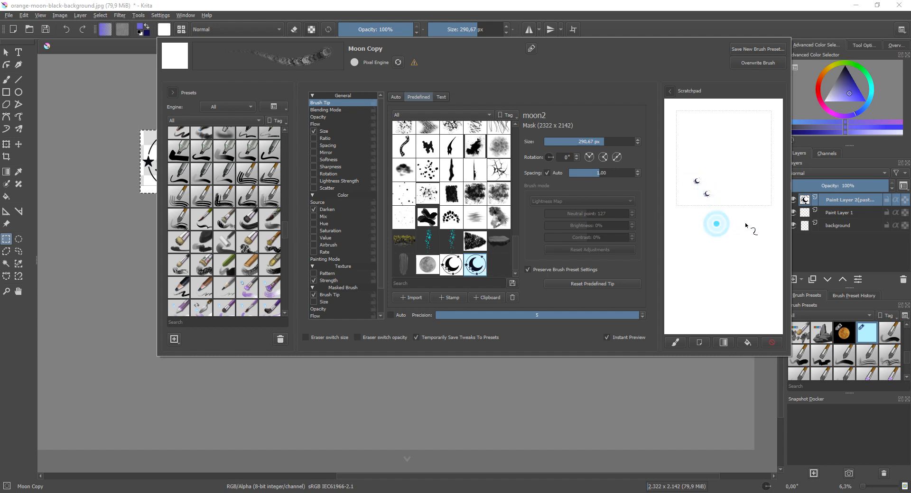
# Assign the newly created moon2 brush tip to a new tag named "moon" and check its tag
pyautogui.rightClick(481, 267)
pyautogui.moveTo(548, 280)
pyautogui.click(609, 285)
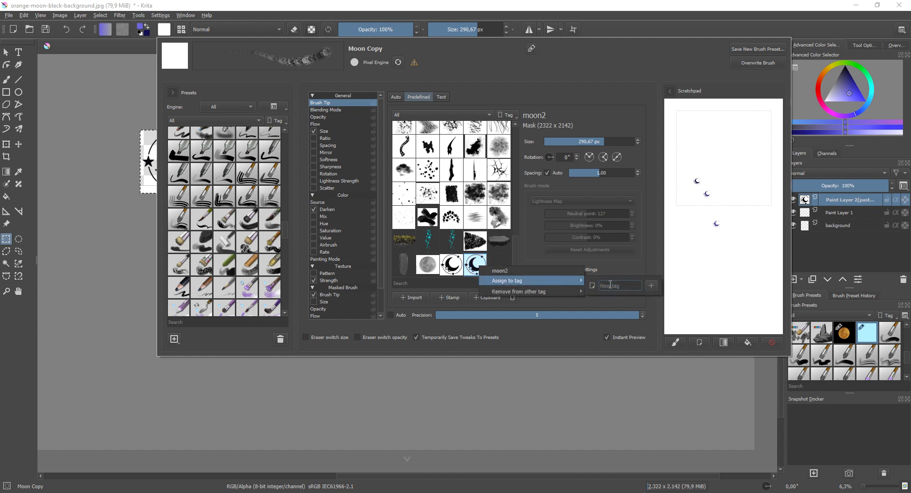
pyautogui.write('moo')
pyautogui.press('Return')
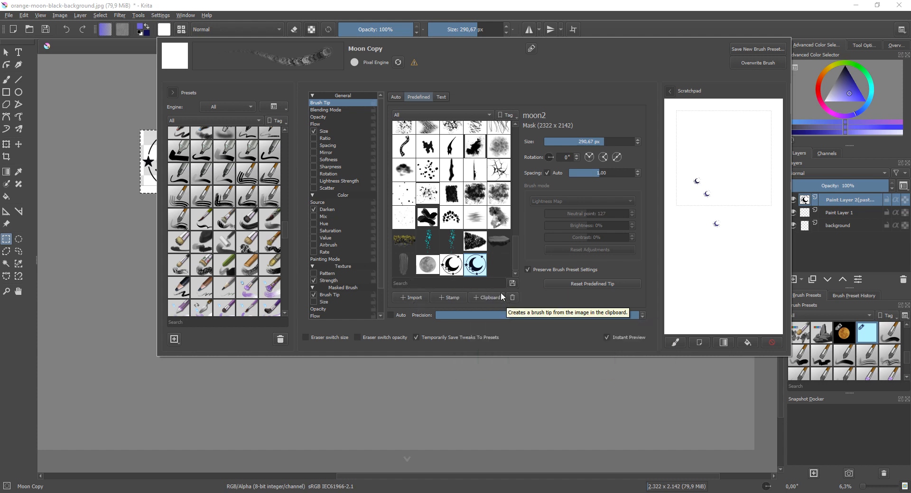
pyautogui.moveTo(476, 280)
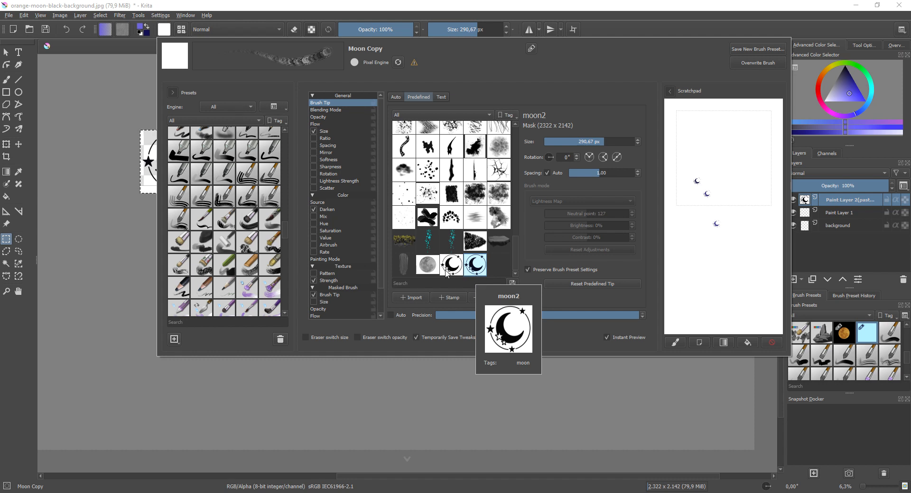
pyautogui.moveTo(427, 267)
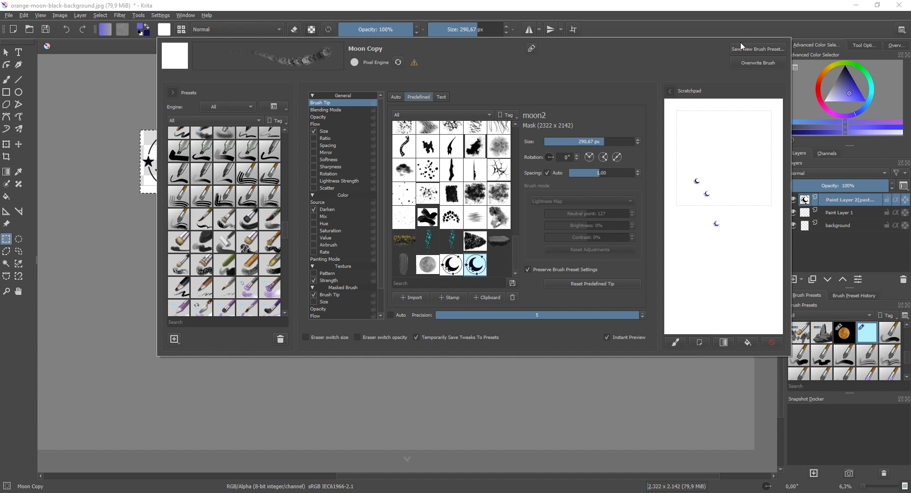
# Start saving the brush as a new preset and load the scratchpad drawing as its thumbnail
pyautogui.click(753, 47)
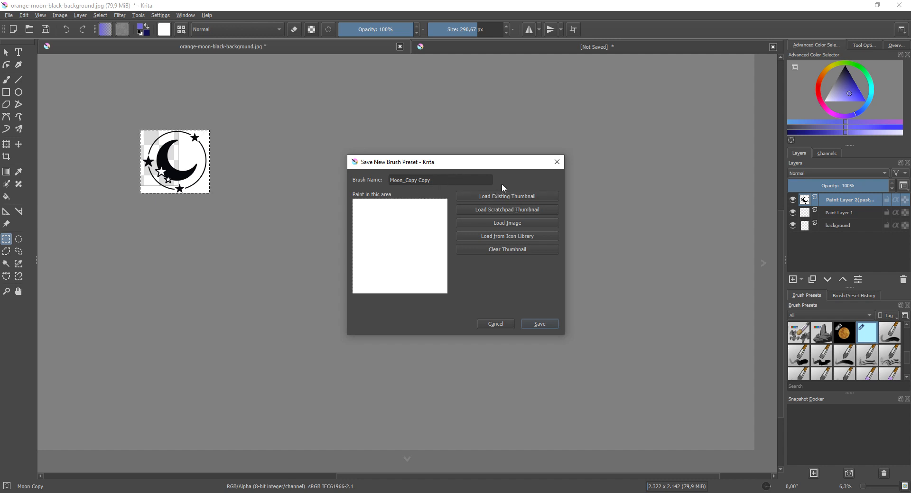
pyautogui.click(497, 207)
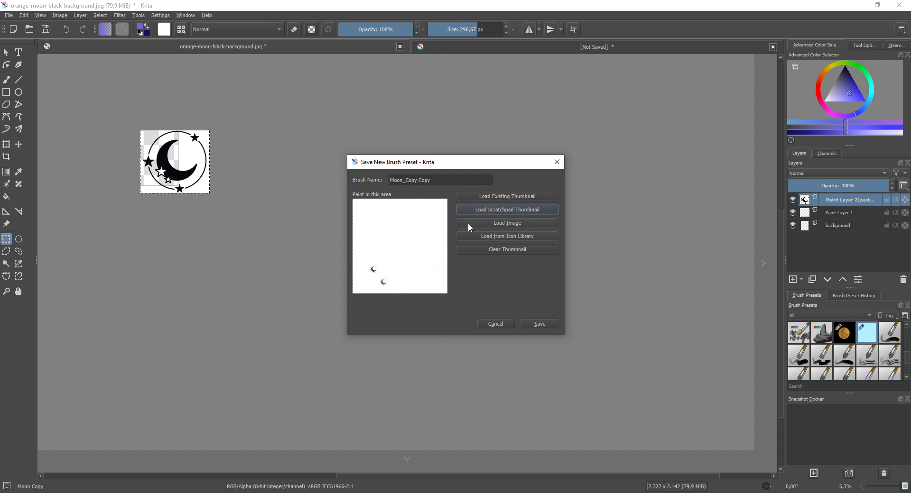
pyautogui.click(393, 254)
# Load the orange-moon-black-background JPG from Downloads as the thumbnail and save the new preset as Moon_Copy Copy
pyautogui.click(530, 222)
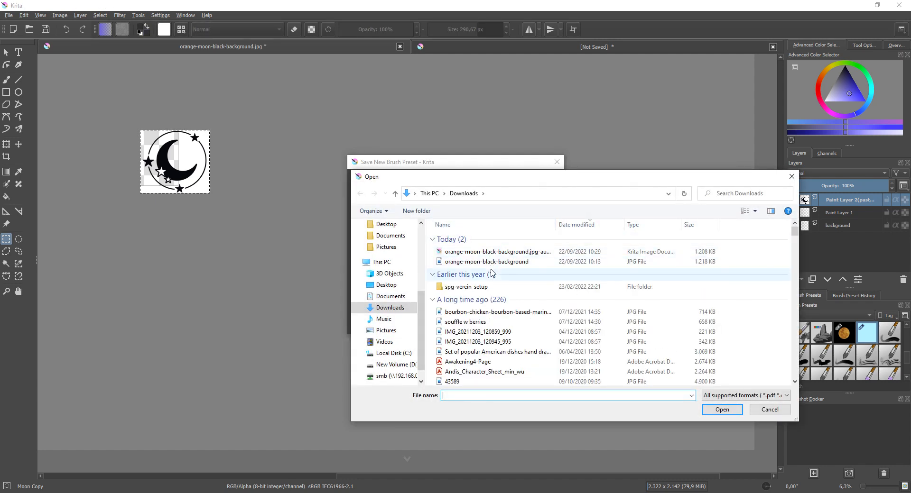
pyautogui.click(390, 247)
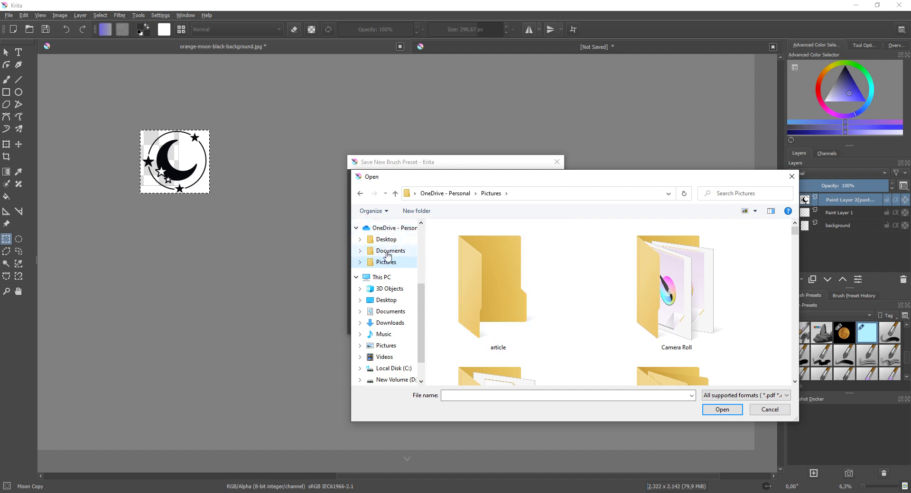
pyautogui.click(390, 323)
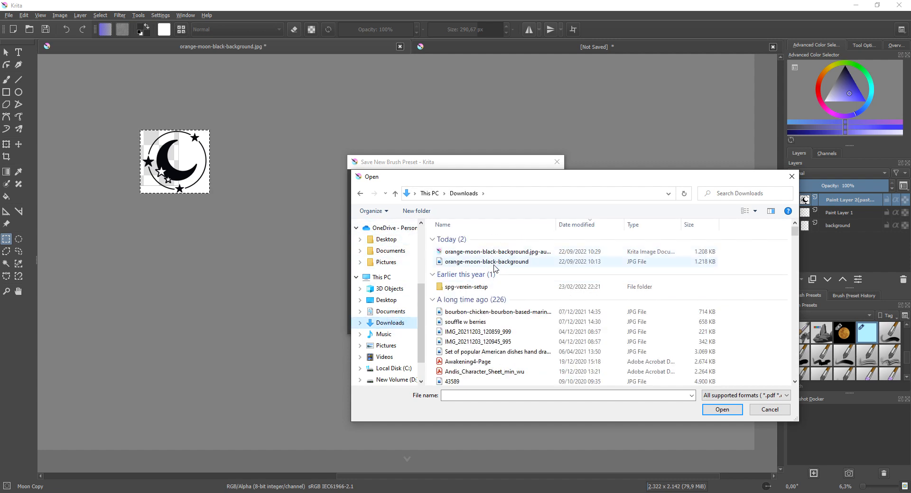
pyautogui.click(502, 255)
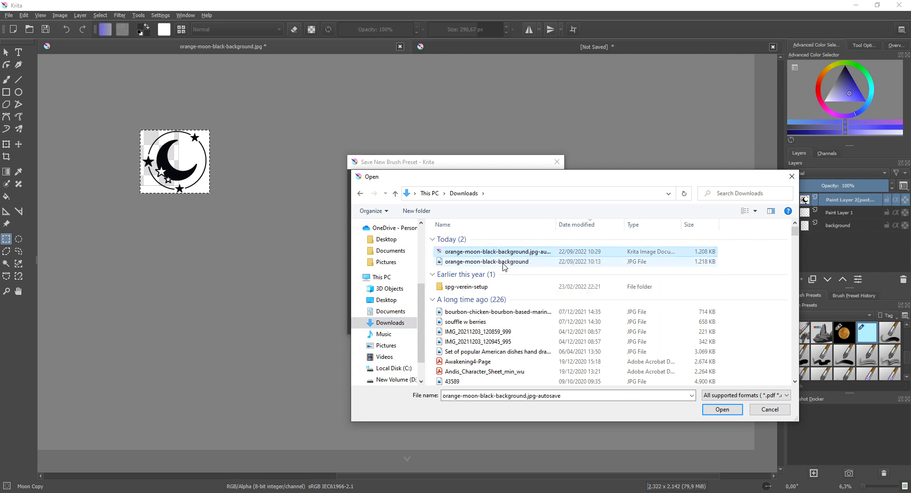
pyautogui.click(505, 263)
pyautogui.doubleClick(505, 263)
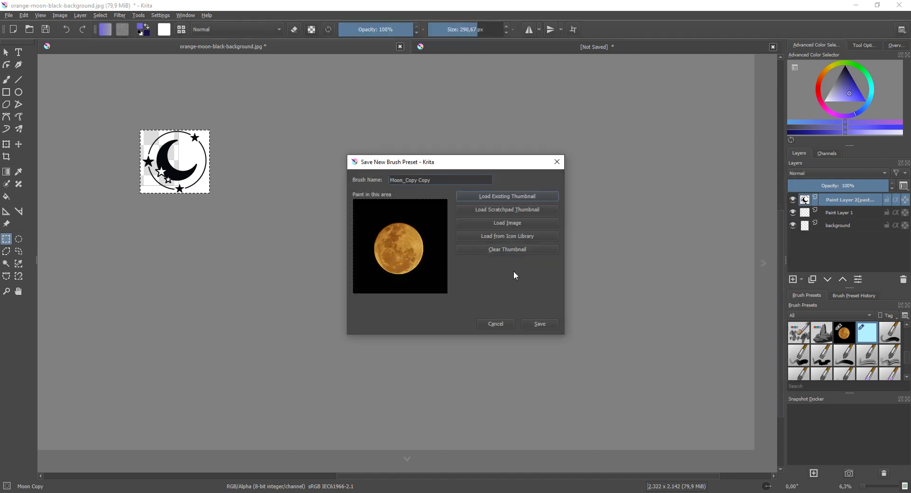
pyautogui.click(539, 324)
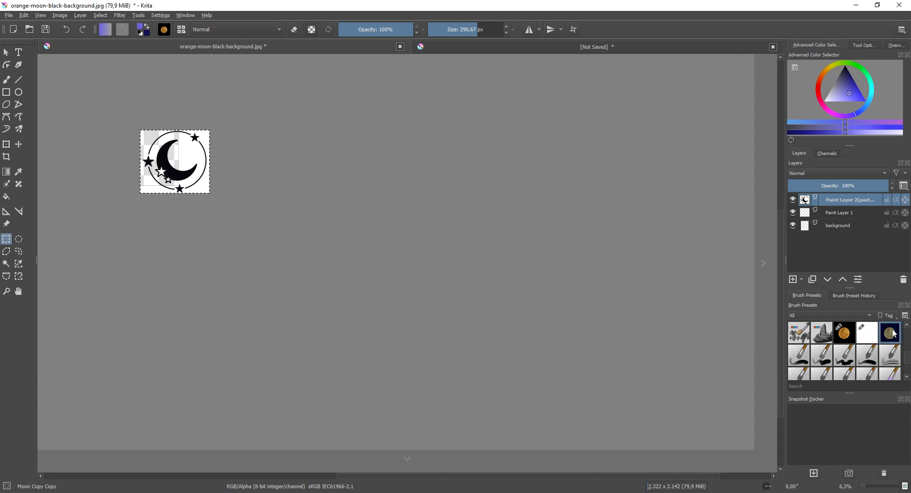
# Switch to the unsaved document and stamp three moons below the existing ones on Paint Layer 1 with the new preset
pyautogui.moveTo(891, 338)
pyautogui.click(454, 45)
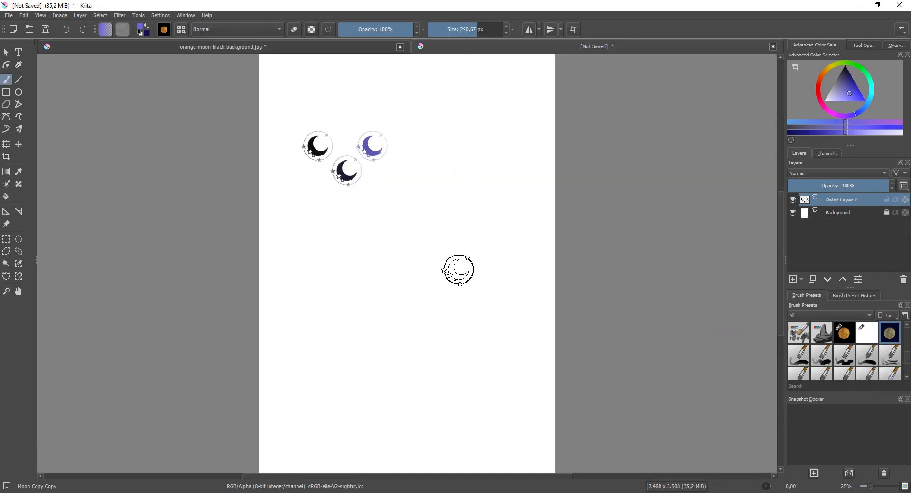
pyautogui.click(452, 211)
pyautogui.click(314, 224)
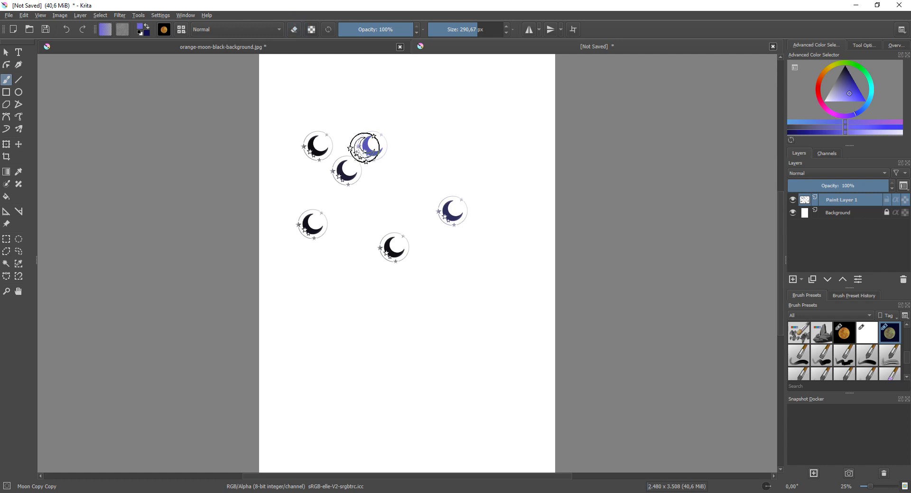
# Select the Moon brush preset and set its blending mode to Normal
pyautogui.click(835, 330)
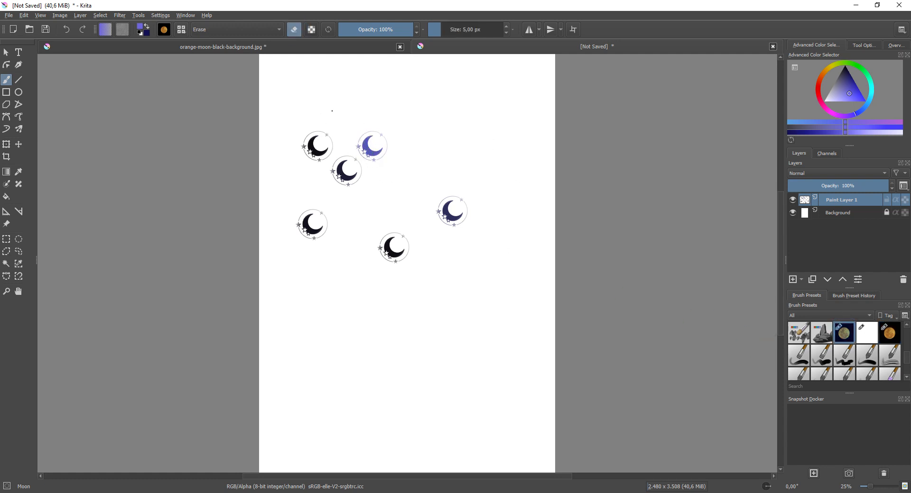
pyautogui.click(275, 30)
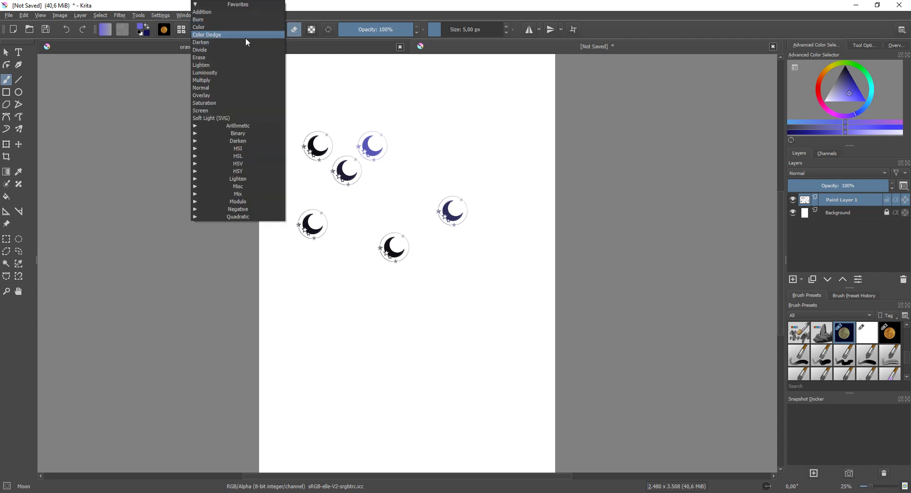
pyautogui.click(220, 88)
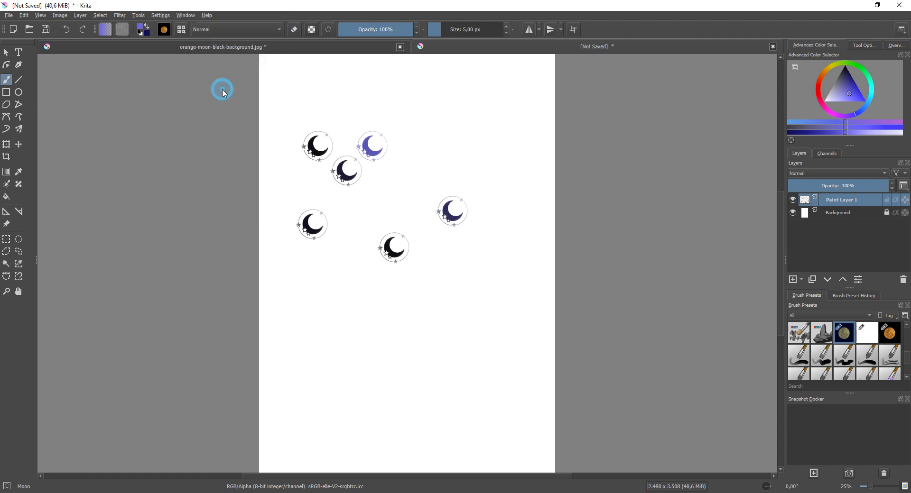
# Paint test dabs and long freehand strokes around the stamped moons with the Moon preset at 5,00 px
pyautogui.click(422, 95)
pyautogui.click(429, 102)
pyautogui.click(296, 30)
pyautogui.click(435, 126)
pyautogui.click(448, 140)
pyautogui.click(467, 149)
pyautogui.click(481, 157)
pyautogui.click(445, 156)
pyautogui.moveTo(470, 180)
pyautogui.mouseDown()
pyautogui.moveTo(402, 179)
pyautogui.moveTo(386, 223)
pyautogui.moveTo(356, 236)
pyautogui.moveTo(346, 229)
pyautogui.moveTo(356, 277)
pyautogui.moveTo(381, 308)
pyautogui.moveTo(362, 312)
pyautogui.moveTo(375, 327)
pyautogui.moveTo(430, 310)
pyautogui.mouseUp()
pyautogui.moveTo(445, 269); pyautogui.dragTo(456, 315)
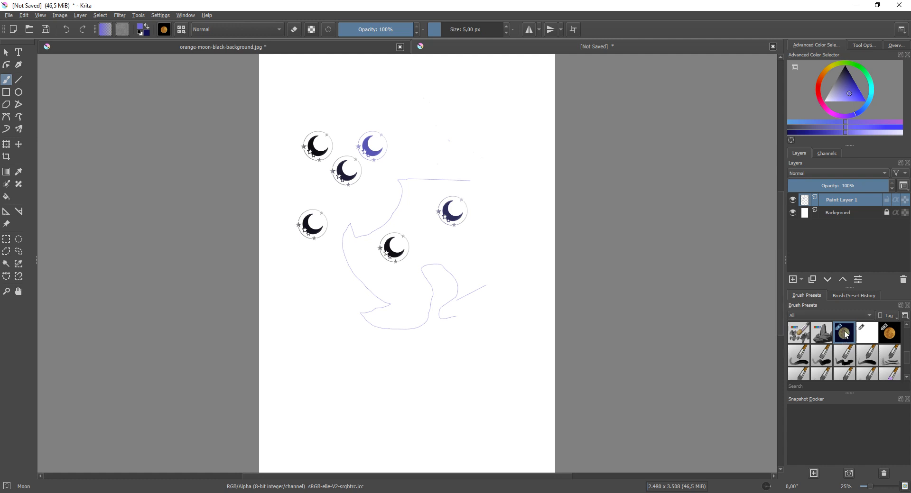
pyautogui.moveTo(846, 335)
# Open orange-moon-black-background.jpg from Downloads, discarding its autosave and loading the main file
pyautogui.click(221, 47)
pyautogui.click(8, 16)
pyautogui.click(32, 36)
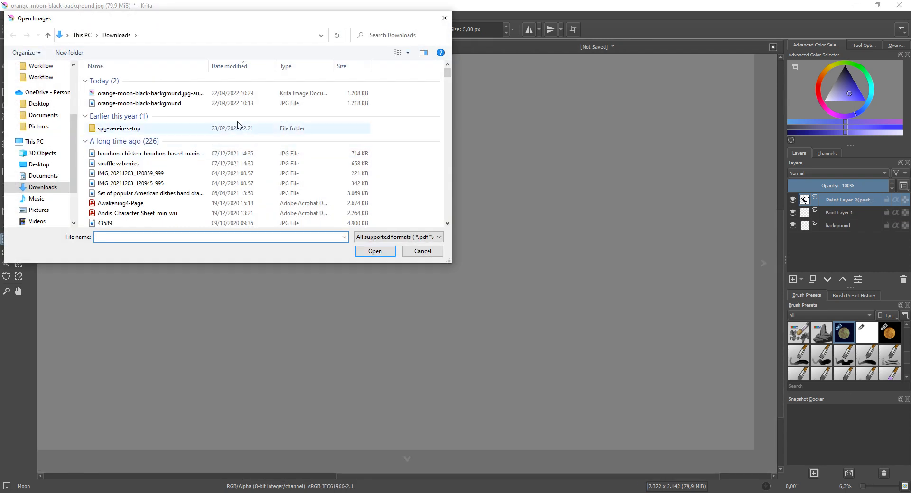
pyautogui.click(200, 95)
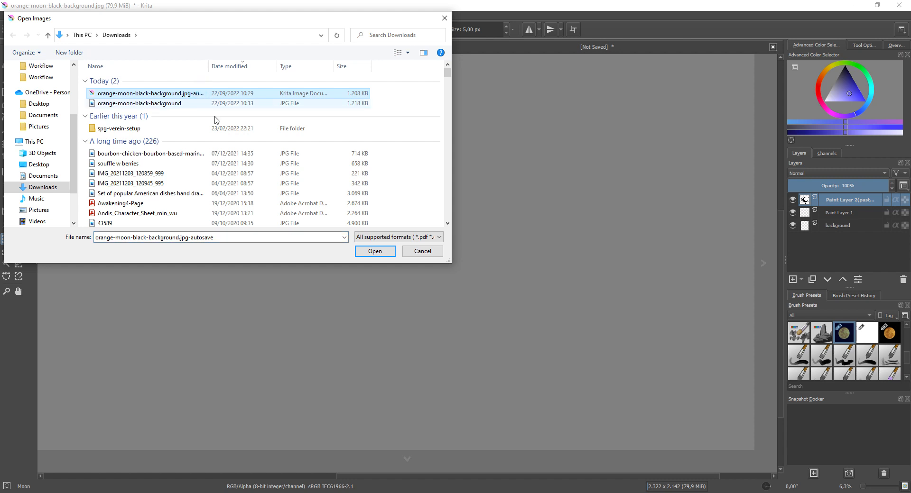
pyautogui.click(225, 105)
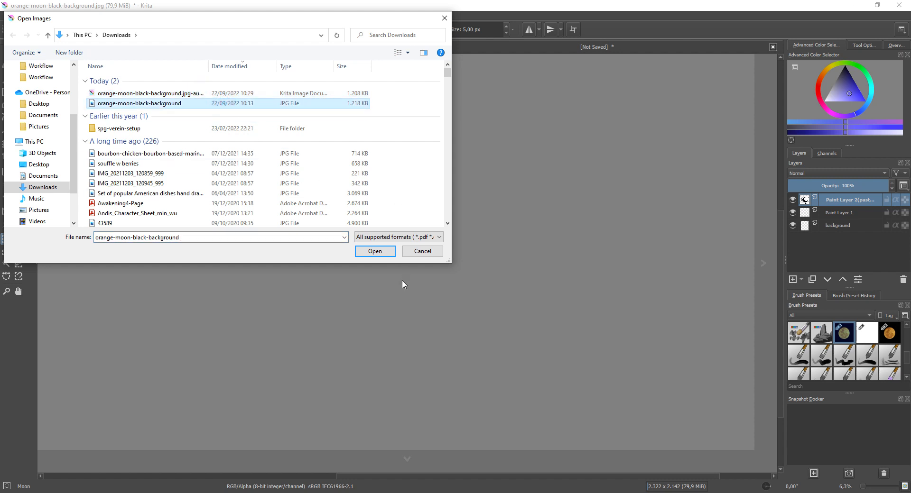
pyautogui.click(375, 252)
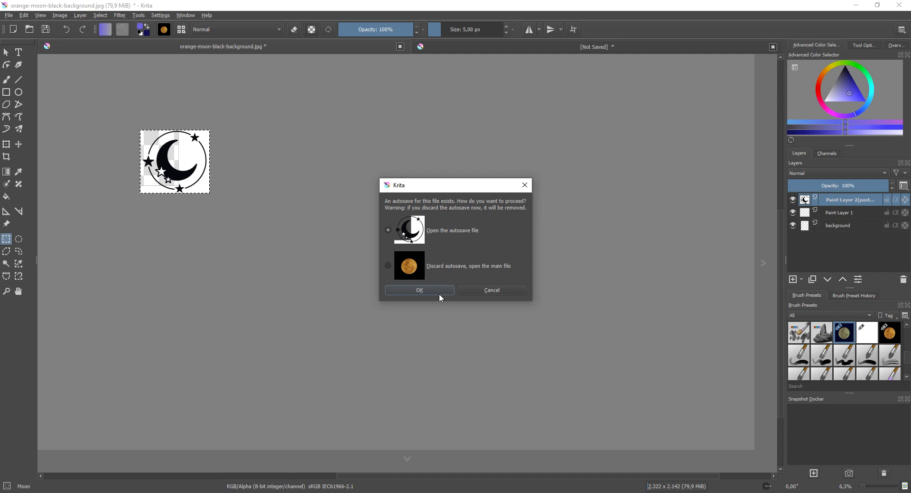
pyautogui.click(434, 267)
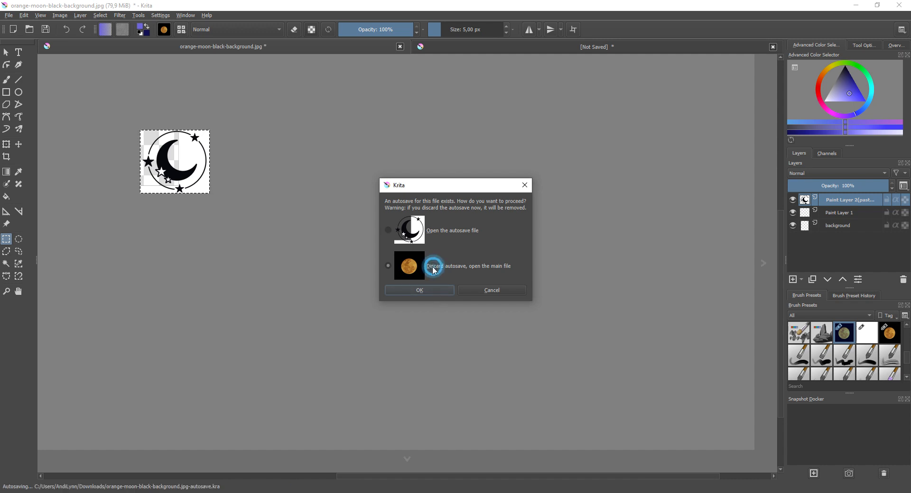
pyautogui.click(439, 289)
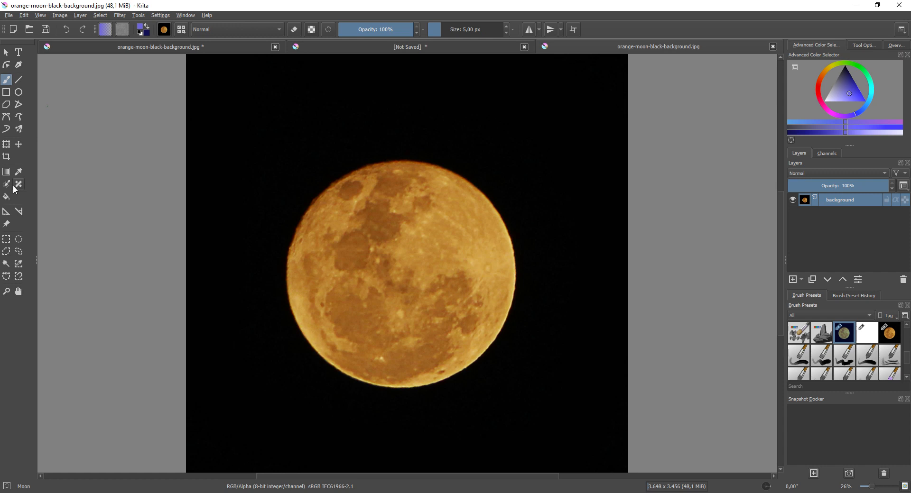
# Select the black area around the orange moon with the Contiguous Selection tool and delete it
pyautogui.click(6, 263)
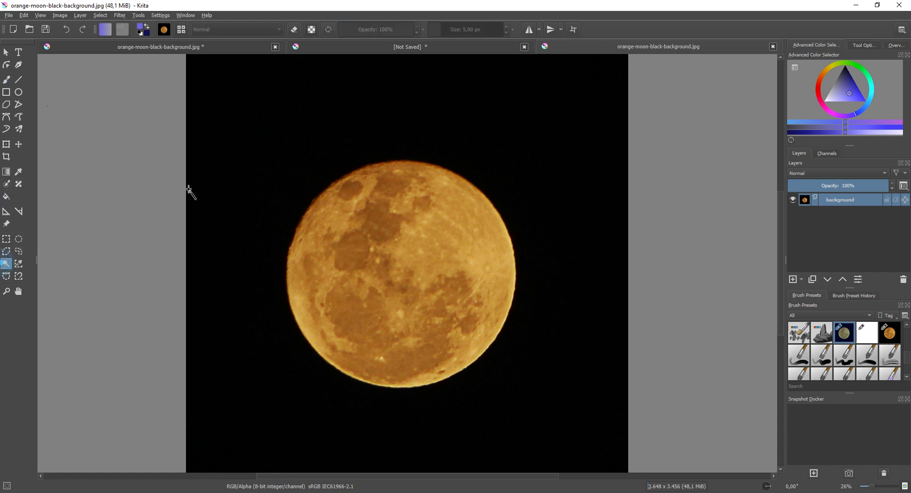
pyautogui.click(246, 139)
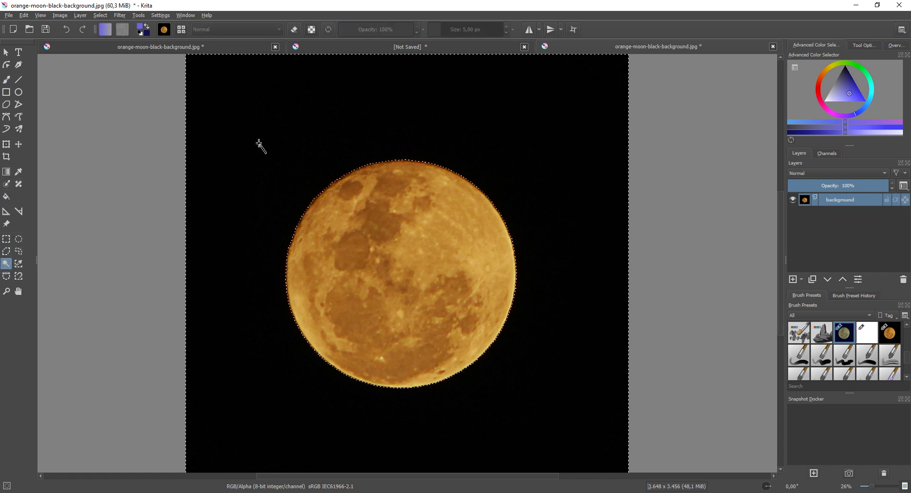
pyautogui.press('Delete')
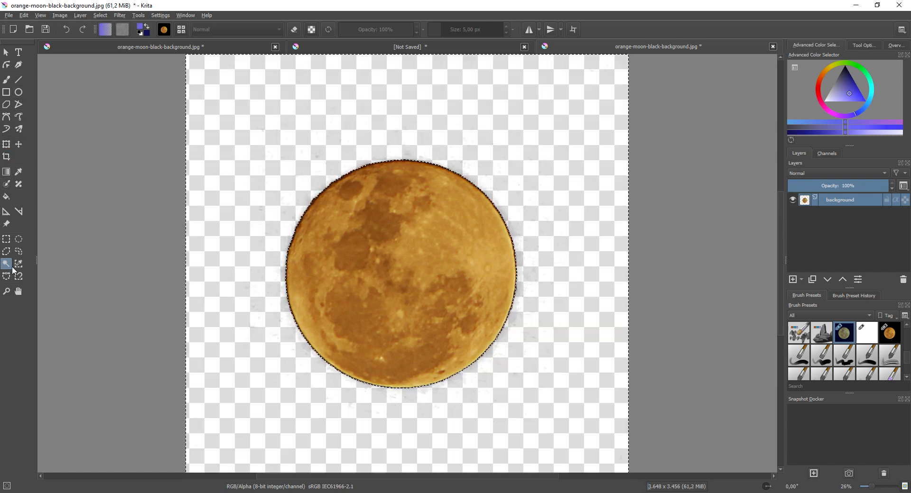
# Make a rectangular selection around the cut-out moon and shift it slightly so that the moon sits more centrally
pyautogui.click(7, 239)
pyautogui.moveTo(238, 128); pyautogui.dragTo(581, 417)
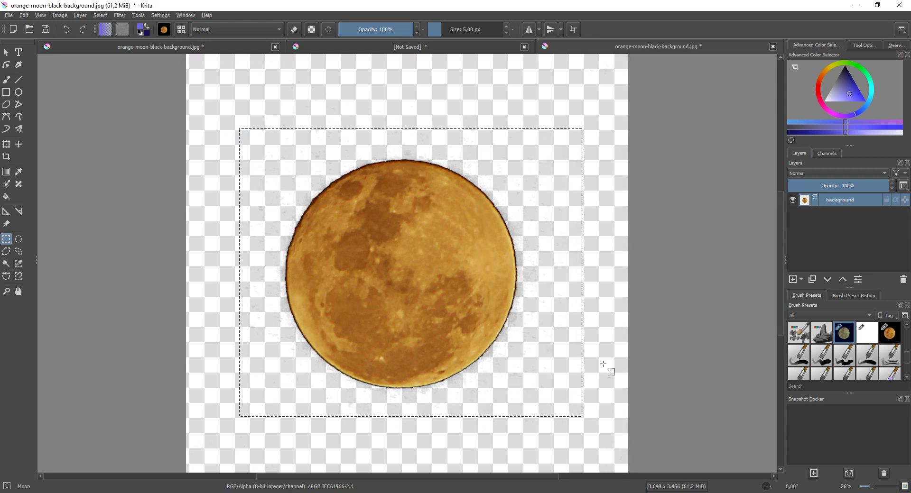
pyautogui.moveTo(579, 303); pyautogui.dragTo(573, 301)
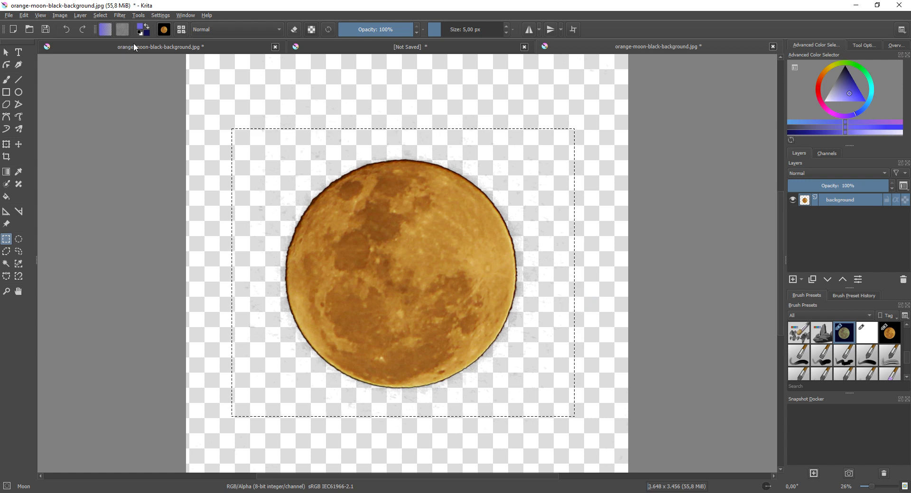
# Create a stamp brush tip from the selected moon, naming it moon2.4 with auto spacing and mask from color
pyautogui.click(165, 35)
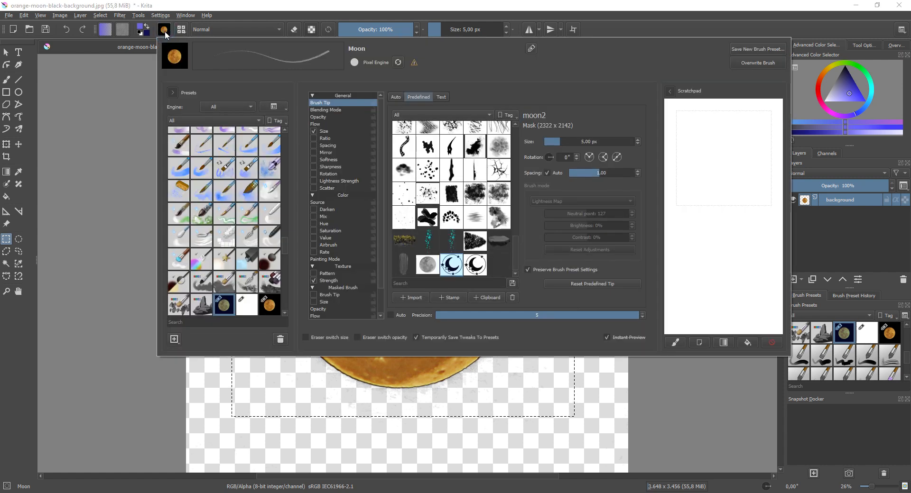
pyautogui.click(453, 296)
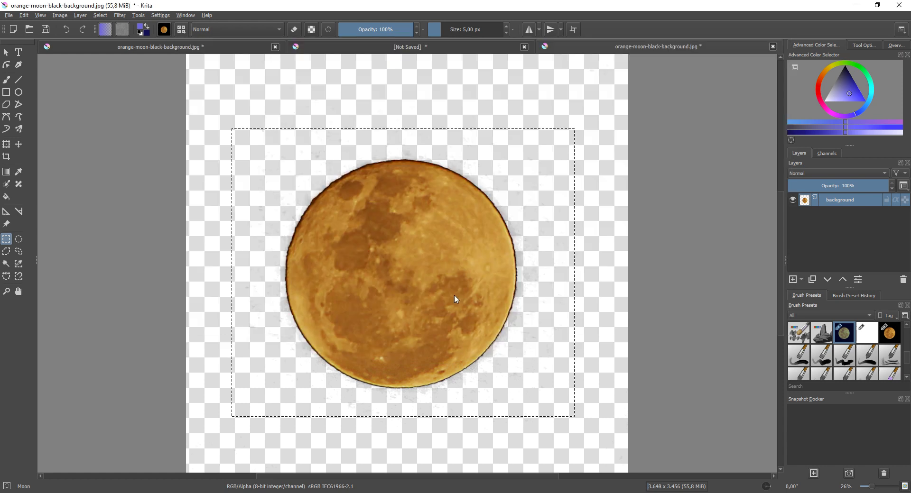
pyautogui.click(420, 136)
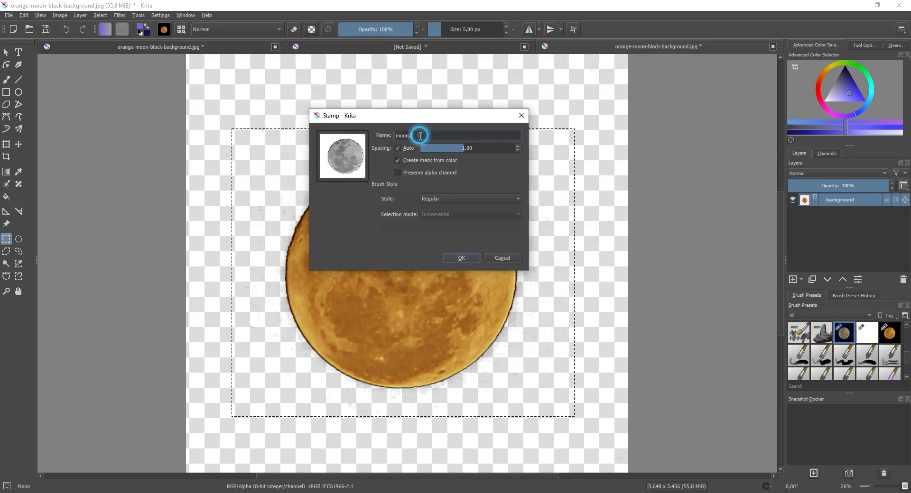
pyautogui.write('.')
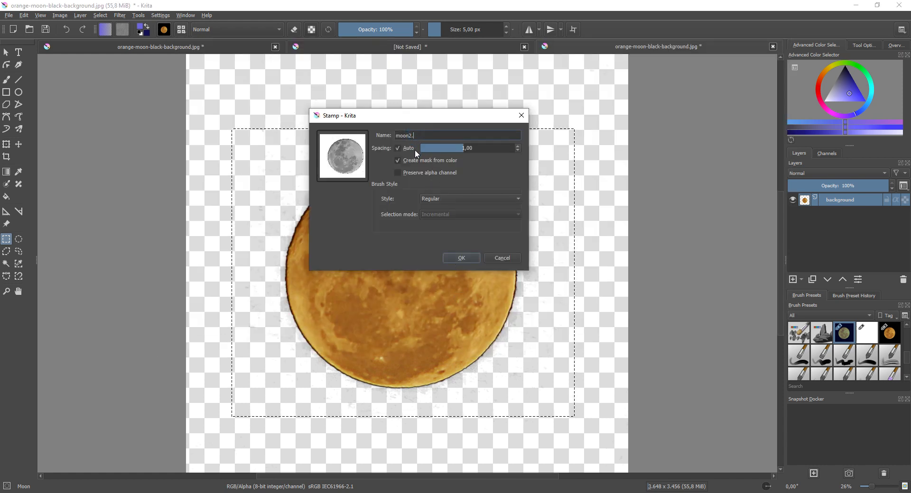
pyautogui.write('4')
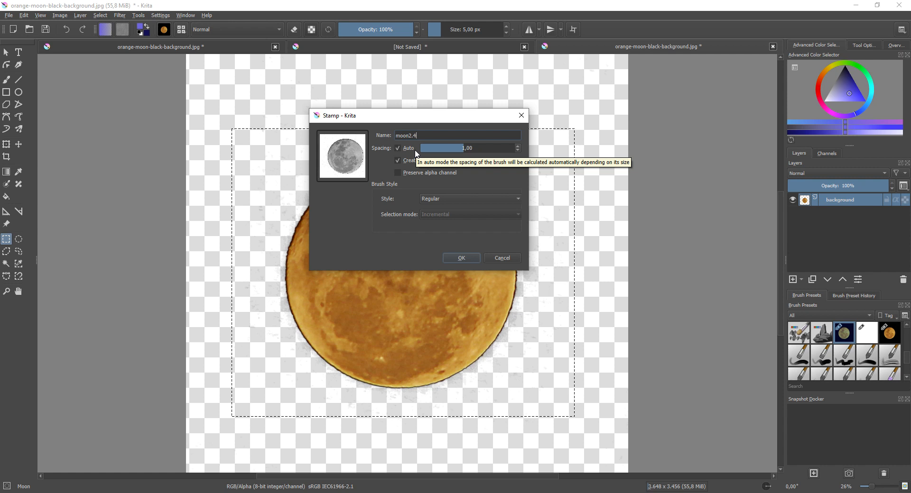
pyautogui.click(475, 255)
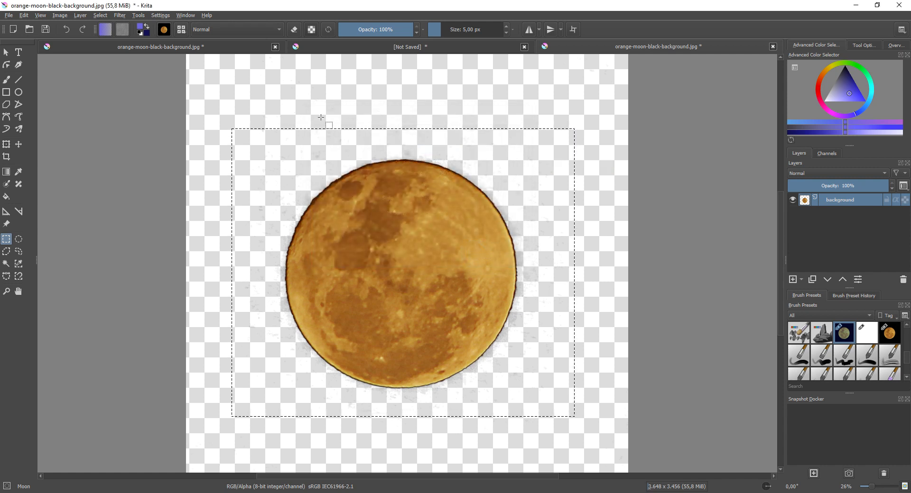
# Reopen the brush editor and view the tag assignment options for the moon2.4 brush tip
pyautogui.click(165, 30)
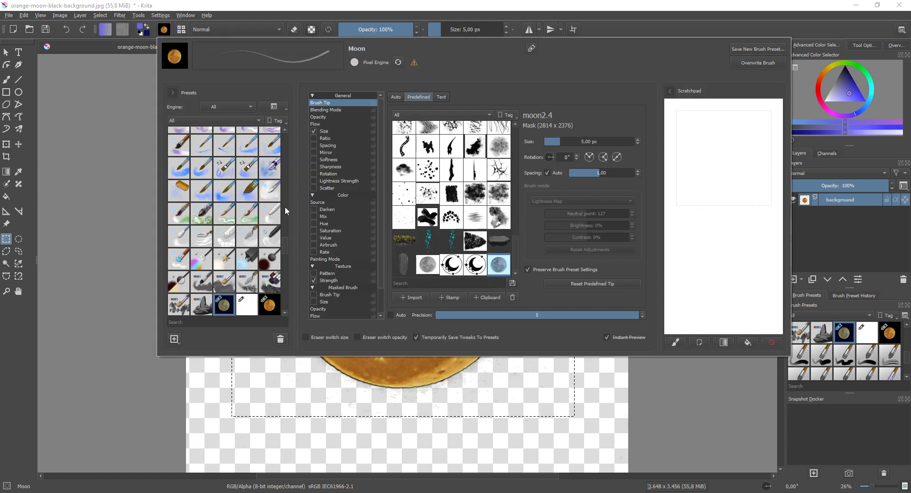
pyautogui.rightClick(504, 270)
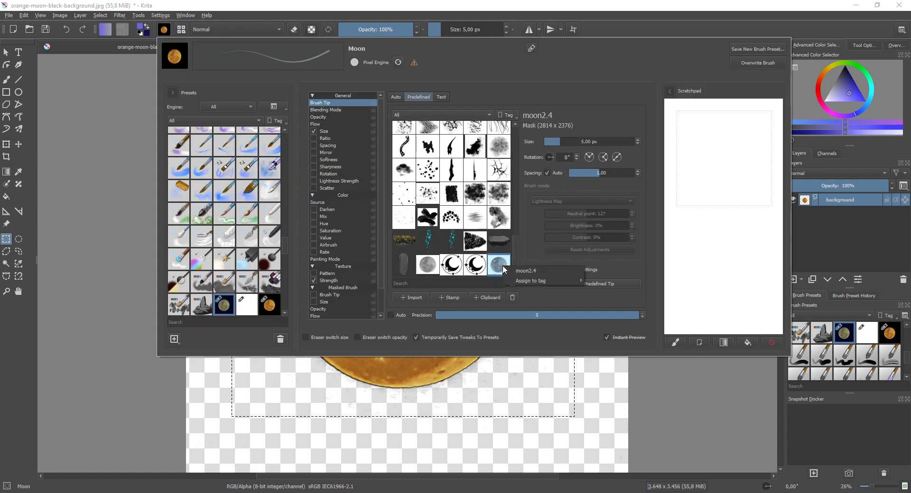
pyautogui.moveTo(546, 285)
pyautogui.click(607, 281)
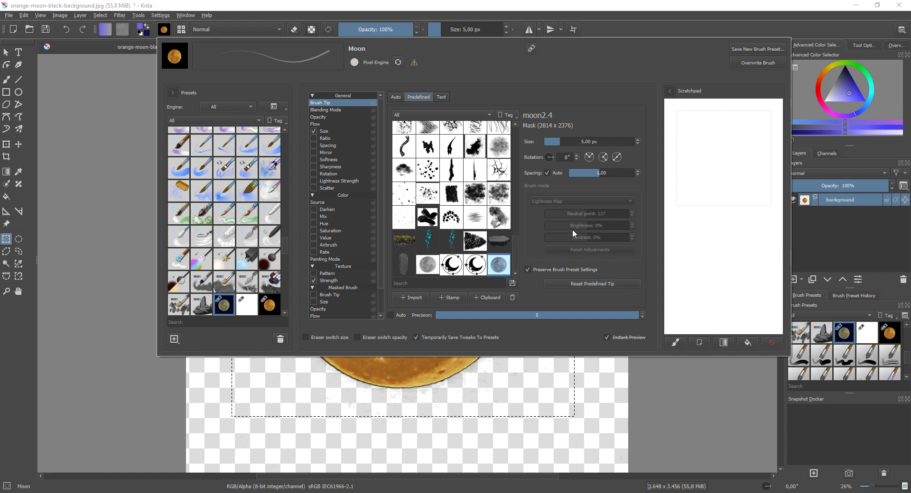
# Look at the shape and mask type choices of the auto brush tip and return to the predefined tips
pyautogui.click(392, 96)
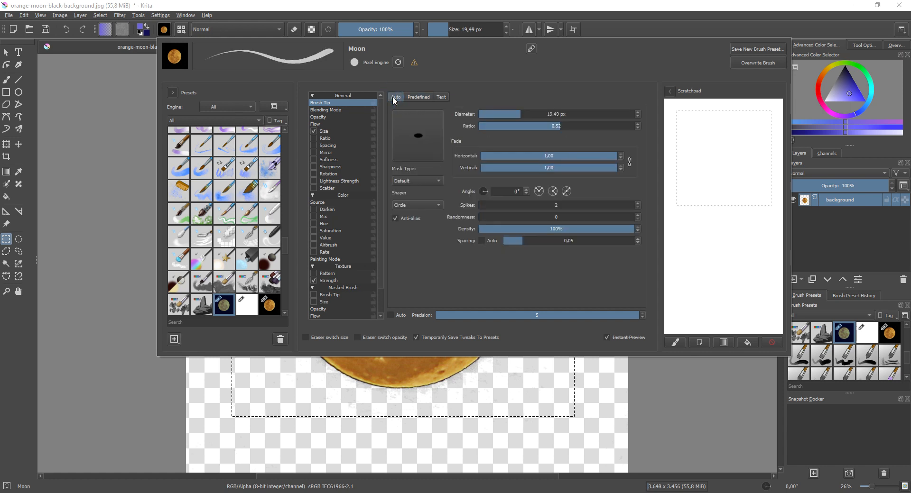
pyautogui.click(417, 206)
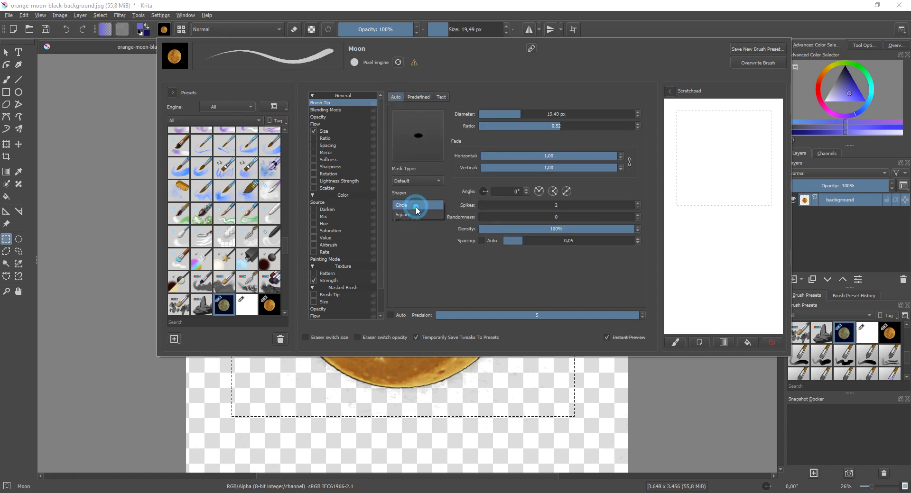
pyautogui.click(428, 180)
pyautogui.click(428, 181)
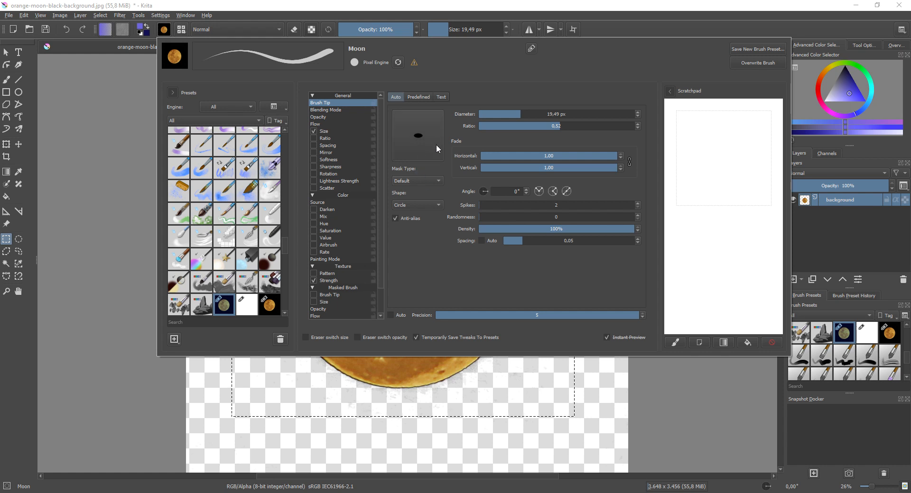
pyautogui.click(418, 98)
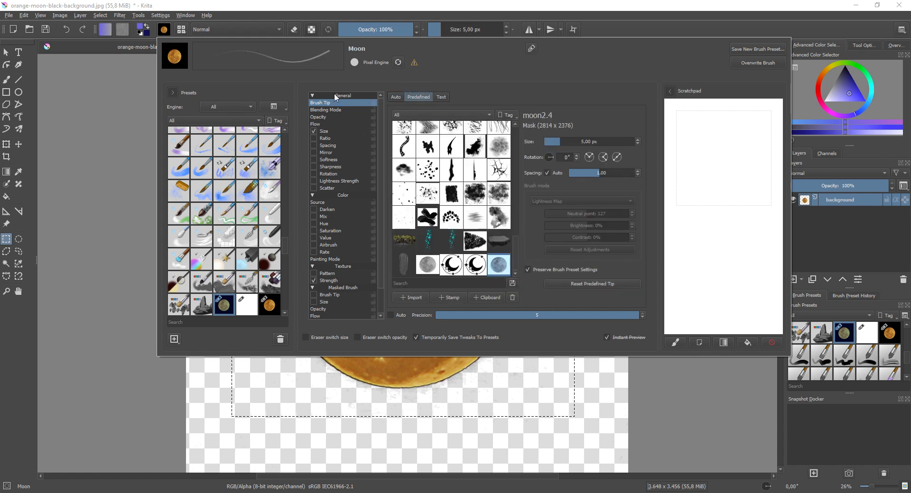
# Try enabling the Darken option with the Pressure sensor on the Moon brush, and reload the original preset
pyautogui.click(313, 210)
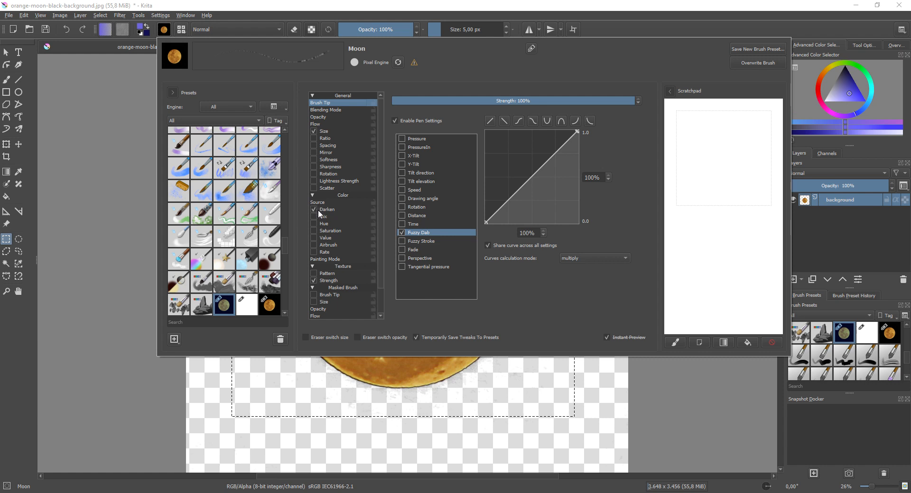
pyautogui.click(402, 139)
pyautogui.click(398, 62)
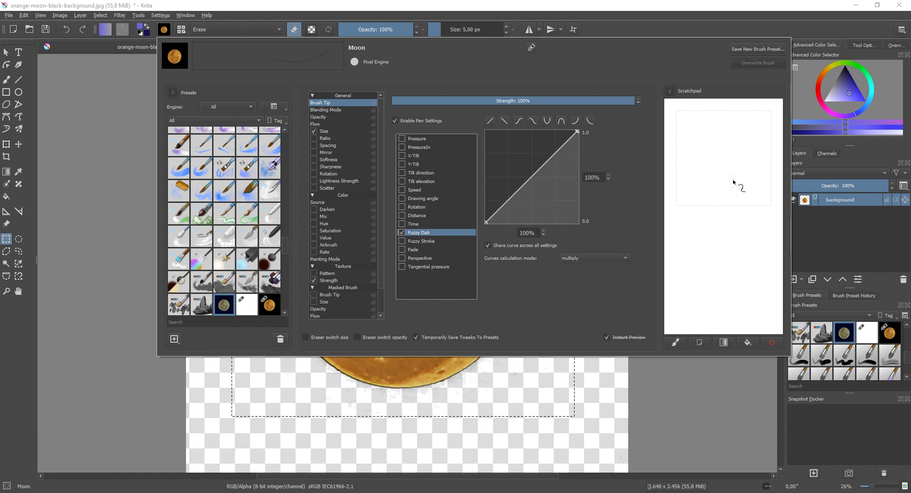
# Test the brush with strokes on the scratchpad and pick the scratchpad's white as the painting color
pyautogui.moveTo(729, 178)
pyautogui.mouseDown()
pyautogui.moveTo(704, 149)
pyautogui.moveTo(730, 182)
pyautogui.mouseUp()
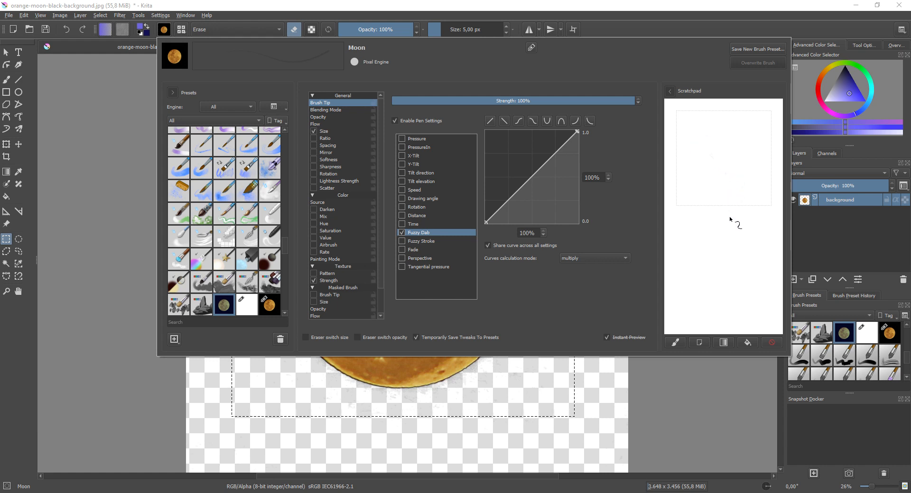
pyautogui.moveTo(730, 219)
pyautogui.mouseDown()
pyautogui.moveTo(726, 179)
pyautogui.moveTo(705, 164)
pyautogui.mouseUp()
pyautogui.rightClick(717, 166)
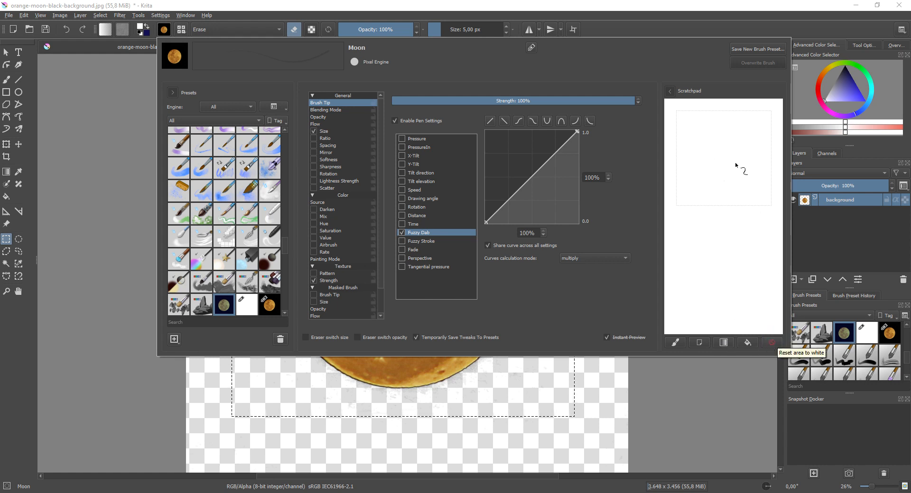
# Save the brush as a new preset named Moon Copy with the orange moon thumbnail, and clear the rectangular selection
pyautogui.click(757, 48)
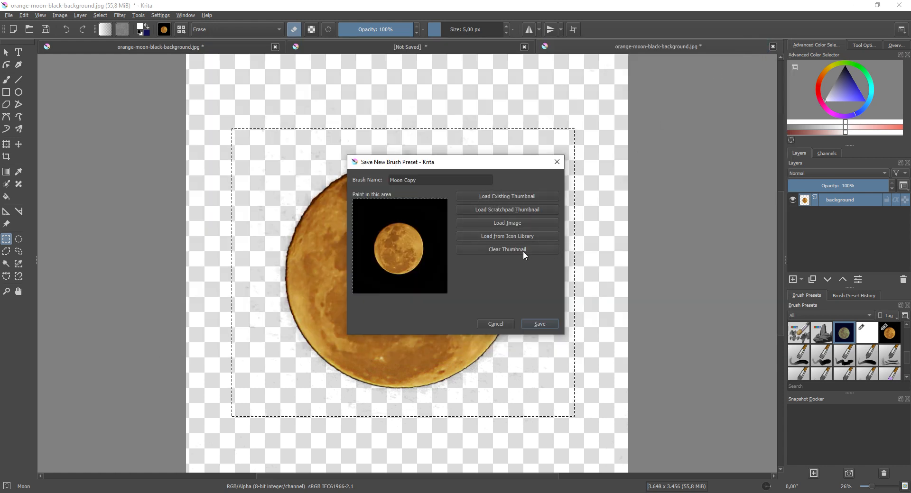
pyautogui.click(532, 322)
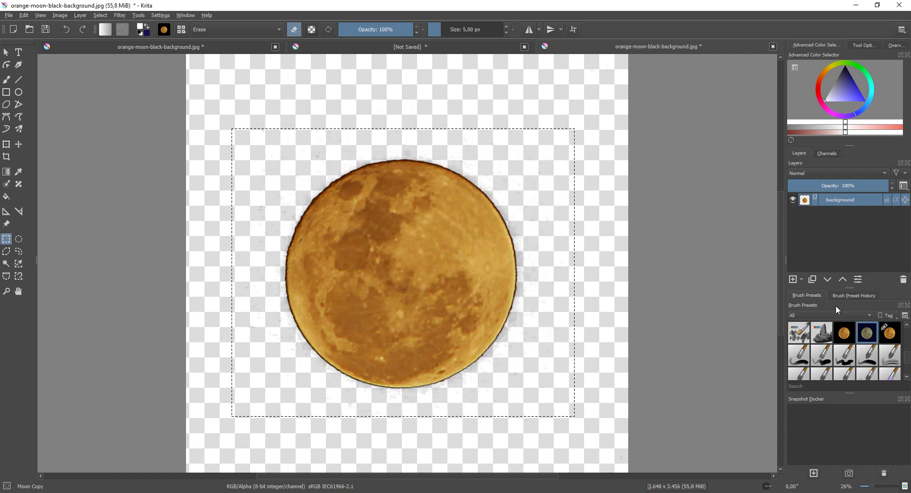
pyautogui.click(481, 112)
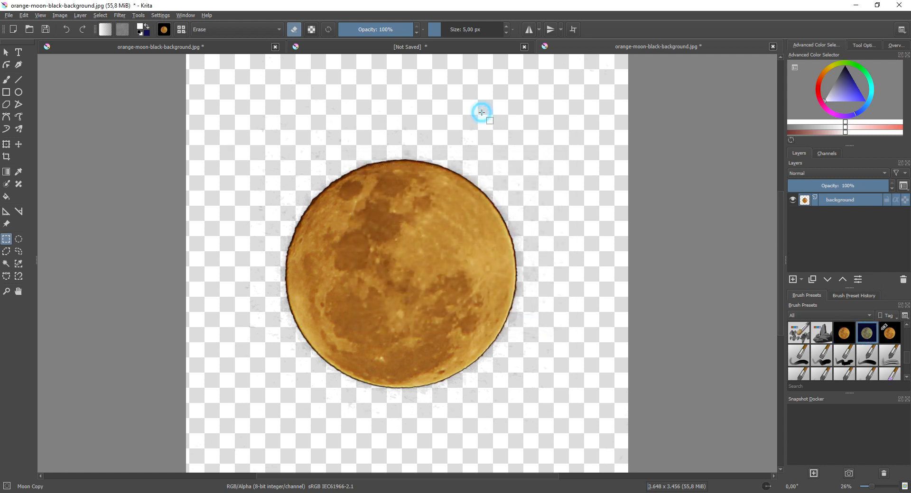
# Switch to the unsaved document and try three dabs on Paint Layer 1 near the upper moons with Moon Copy
pyautogui.click(457, 45)
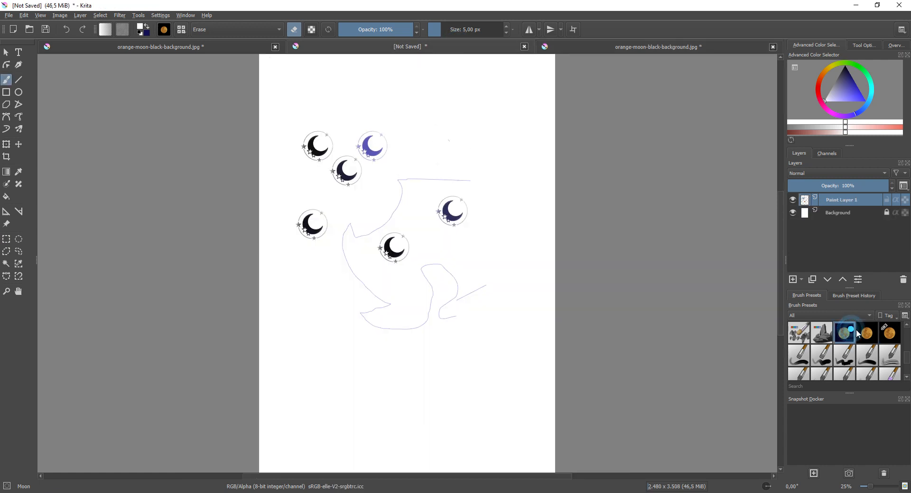
pyautogui.click(372, 81)
pyautogui.click(409, 100)
pyautogui.click(437, 132)
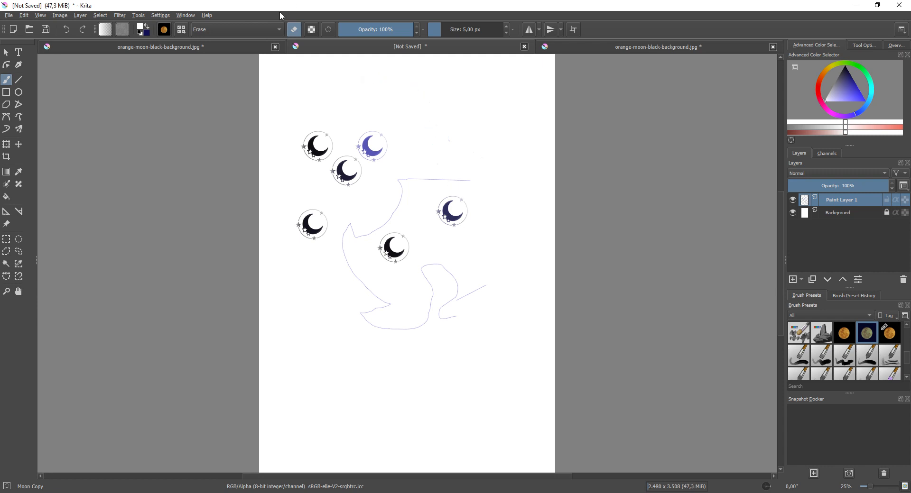
# Set the Moon Copy brush's blending mode to Normal and make a test dab above the stamped moons
pyautogui.click(279, 29)
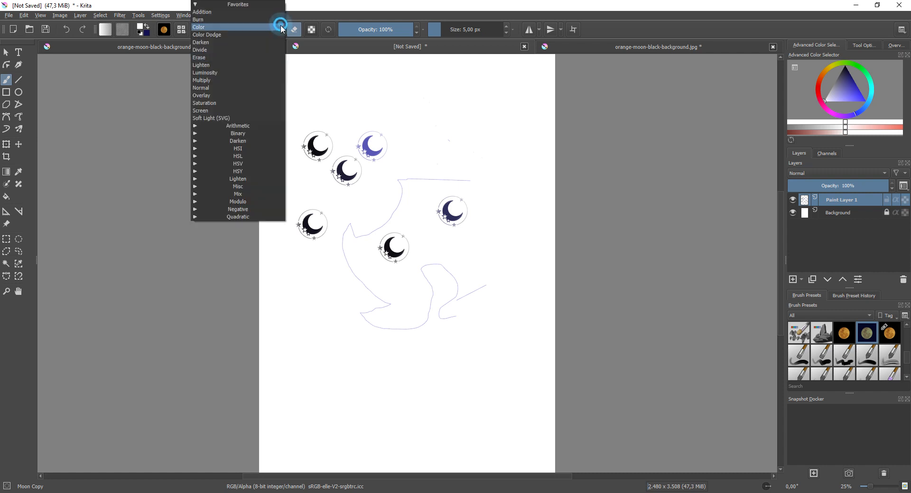
pyautogui.click(246, 87)
pyautogui.click(425, 112)
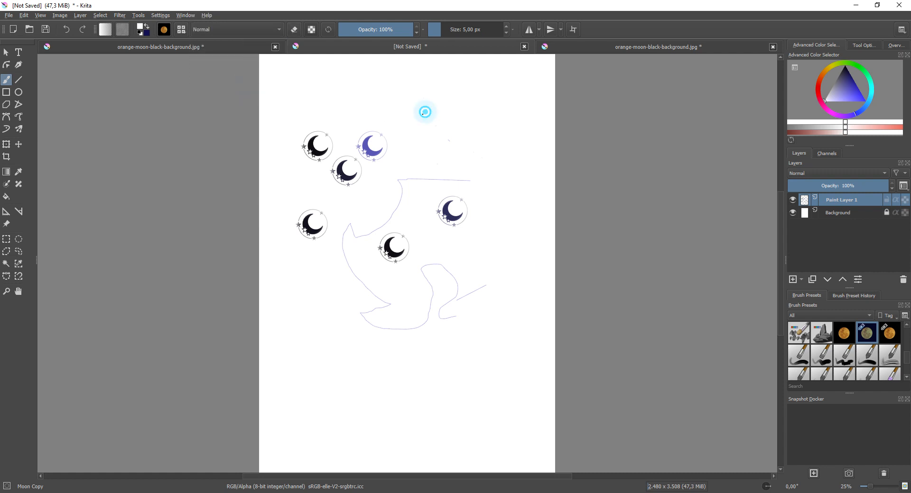
# Enlarge the Moon Copy brush to 724.36 px and stamp white test dabs in the blank area above the curved lines
pyautogui.click(427, 112)
pyautogui.click(517, 159)
pyautogui.moveTo(475, 30); pyautogui.dragTo(495, 30)
pyautogui.click(424, 125)
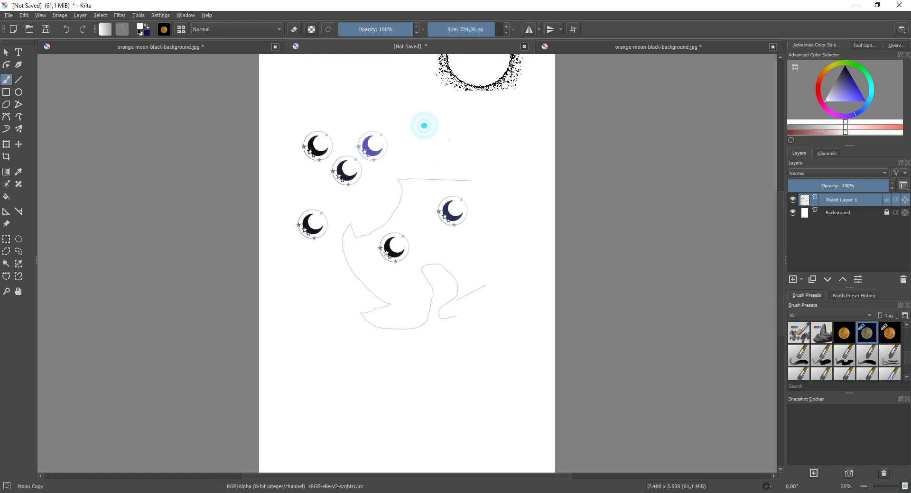
pyautogui.click(445, 121)
pyautogui.click(435, 123)
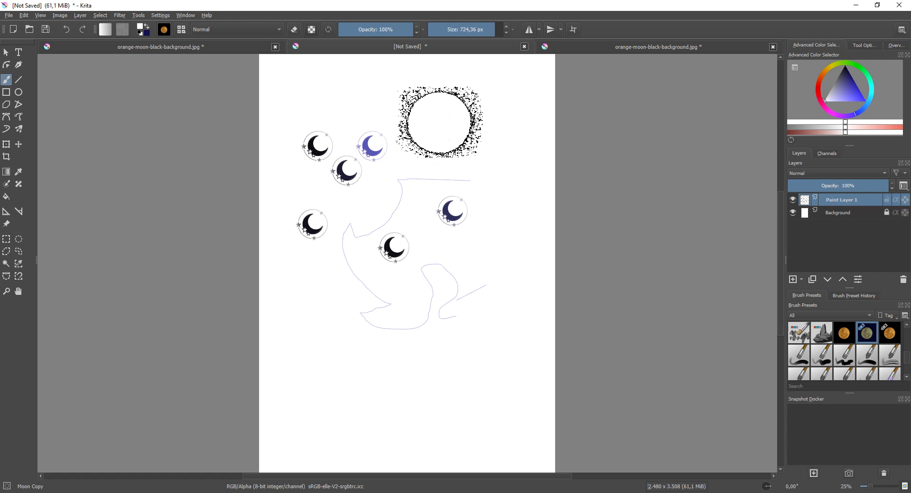
pyautogui.click(439, 135)
pyautogui.click(437, 127)
pyautogui.click(438, 126)
pyautogui.click(437, 126)
# Stamp more white Moon Copy test dabs over the lower curved lines and near the page's lower right edge
pyautogui.rightClick(439, 130)
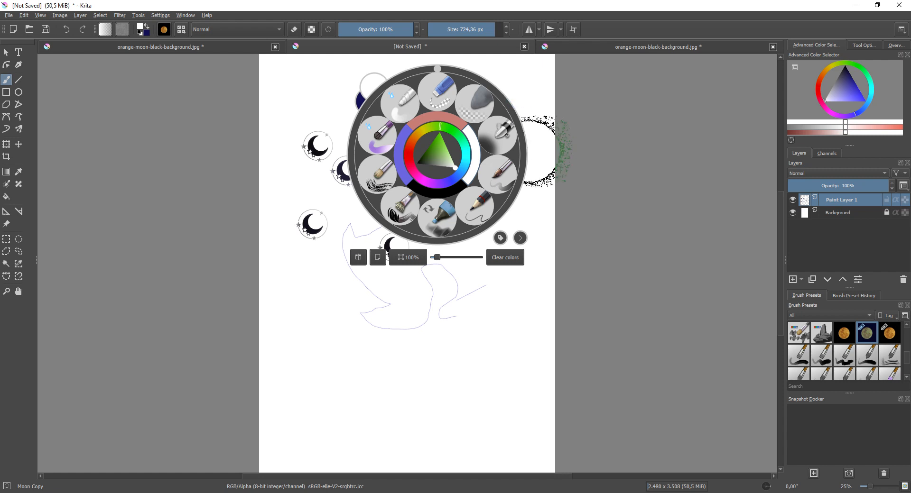
pyautogui.click(356, 304)
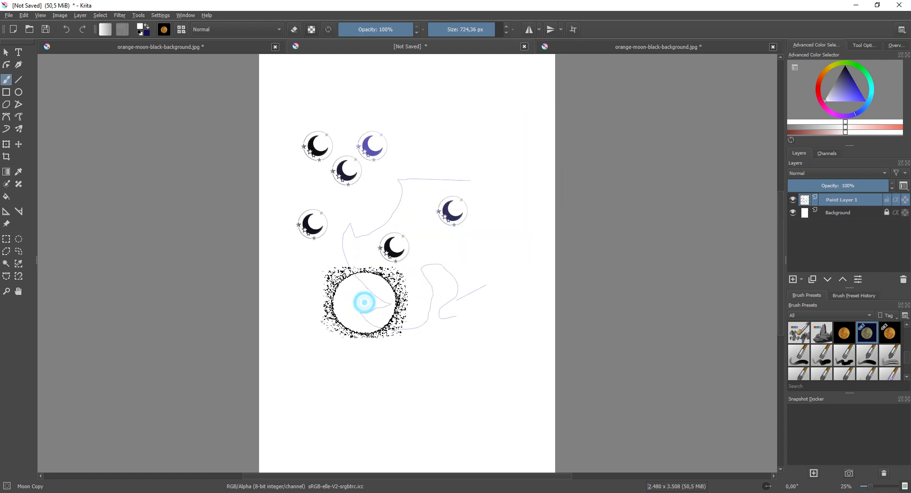
pyautogui.click(394, 295)
pyautogui.click(359, 293)
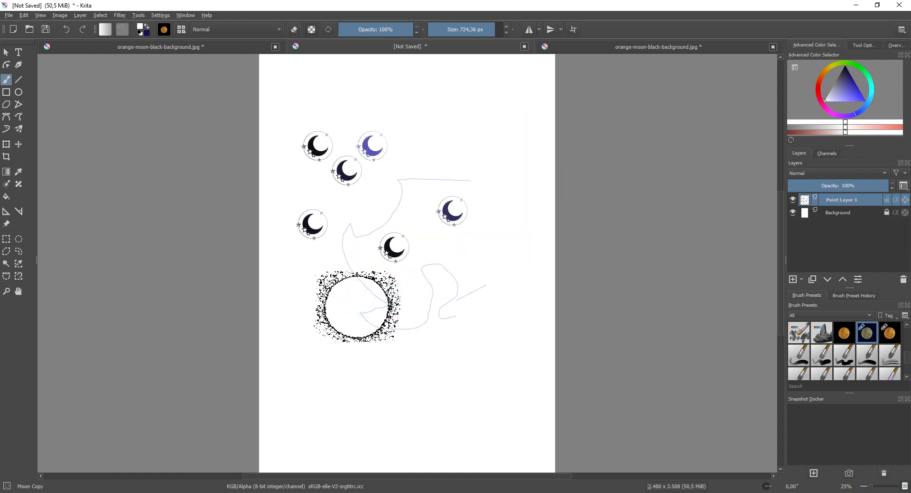
pyautogui.click(519, 318)
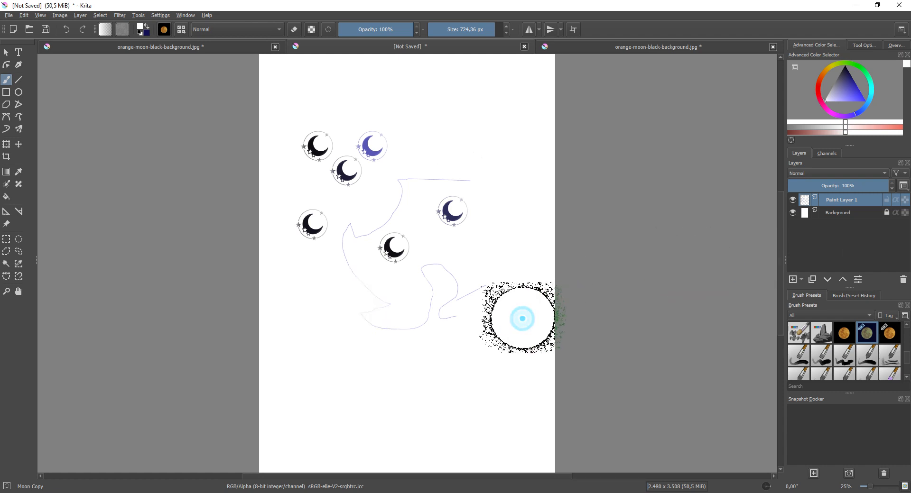
# Switch to the Moon brush preset with Normal blending mode and pick a saturated blue as the painting color
pyautogui.click(843, 334)
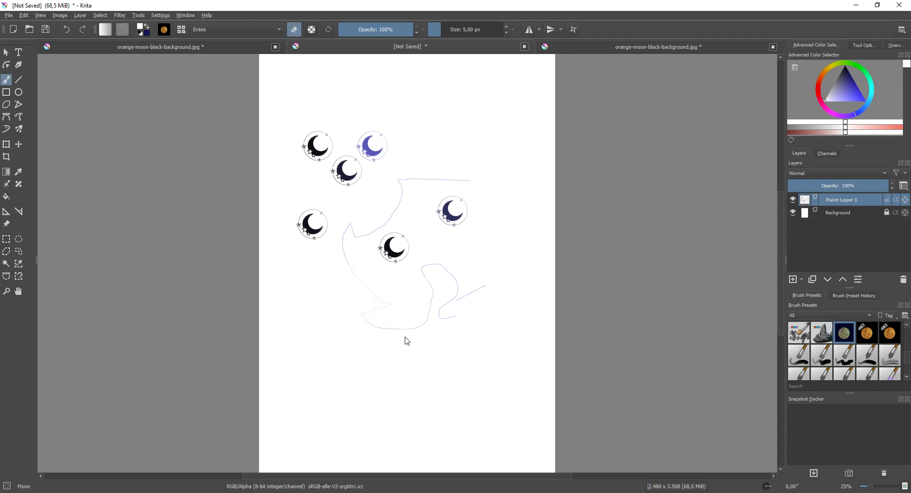
pyautogui.click(260, 27)
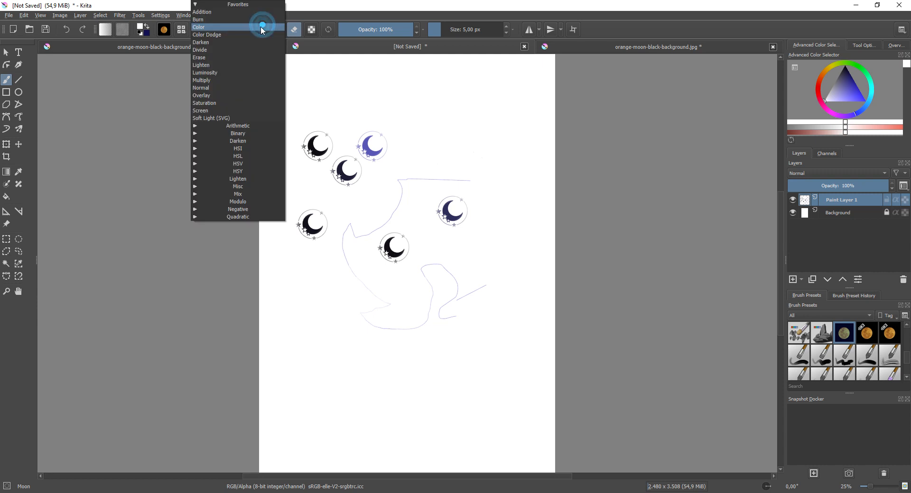
pyautogui.click(239, 87)
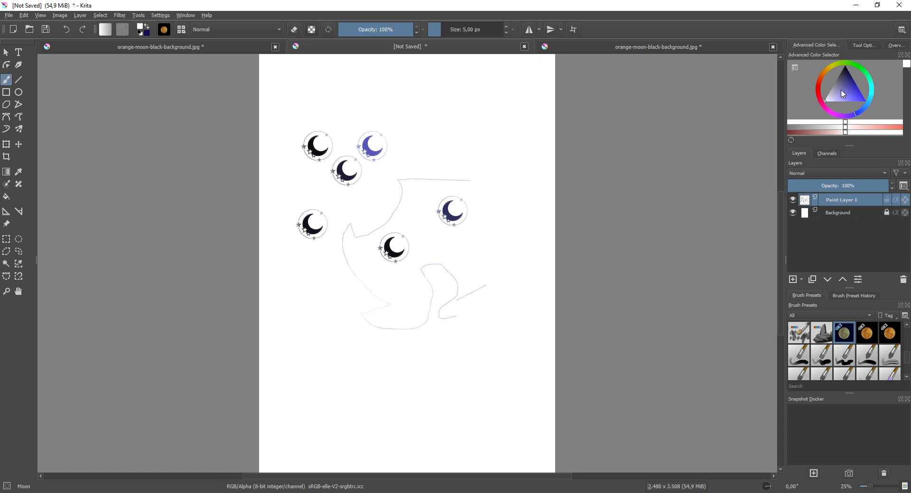
pyautogui.click(862, 97)
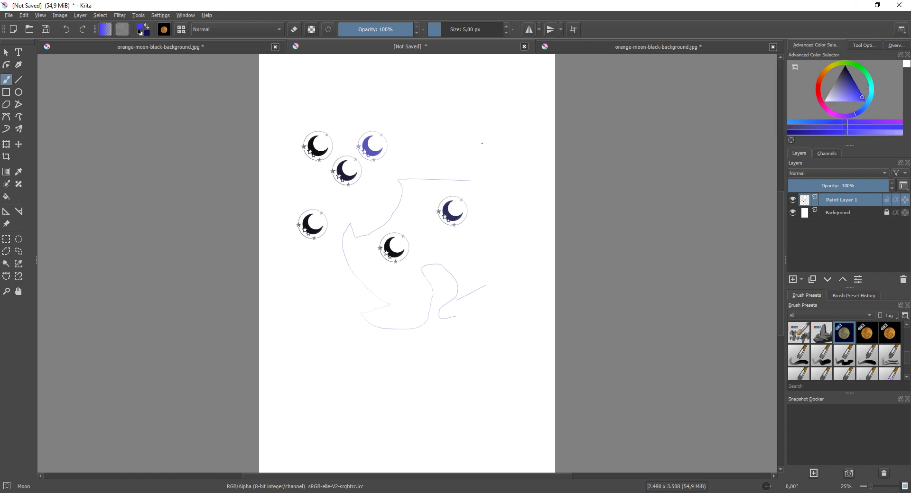
# Set the Moon brush size to 307.77 px and stamp five blue full moons in the page's upper right area
pyautogui.click(421, 120)
pyautogui.moveTo(461, 27); pyautogui.dragTo(476, 33)
pyautogui.click(449, 104)
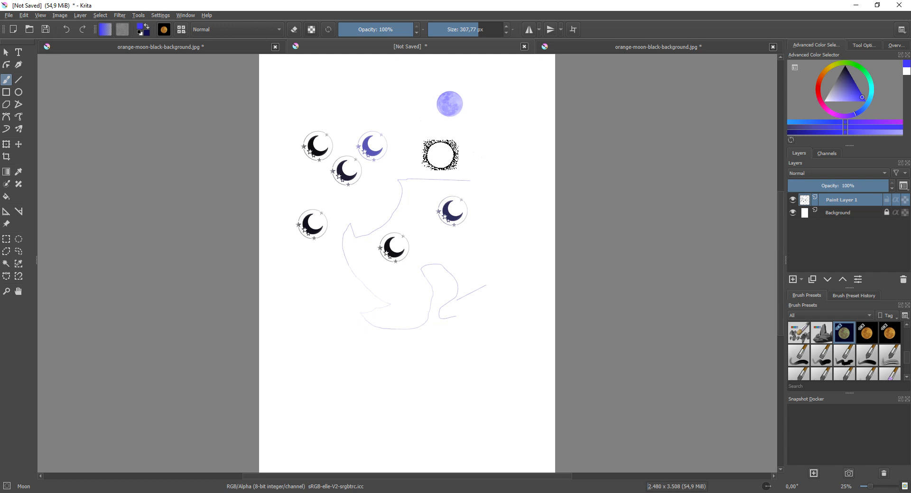
pyautogui.click(433, 146)
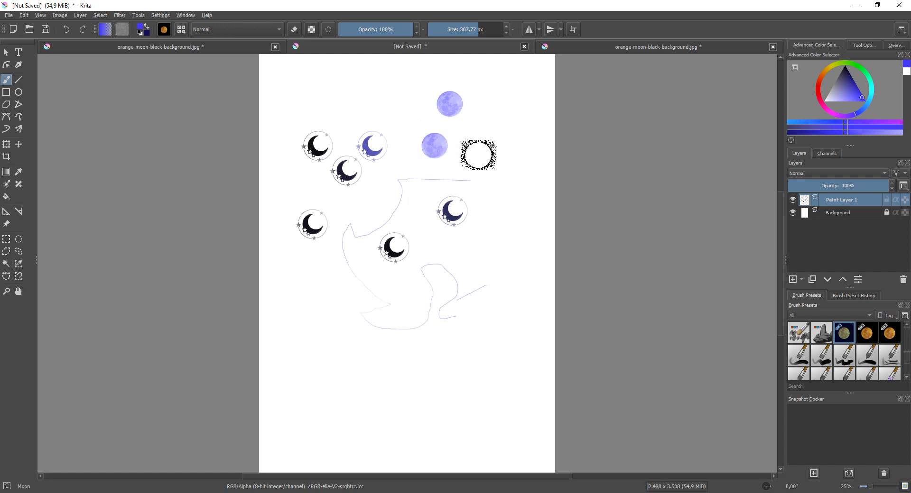
pyautogui.scroll(3, 460, 143)
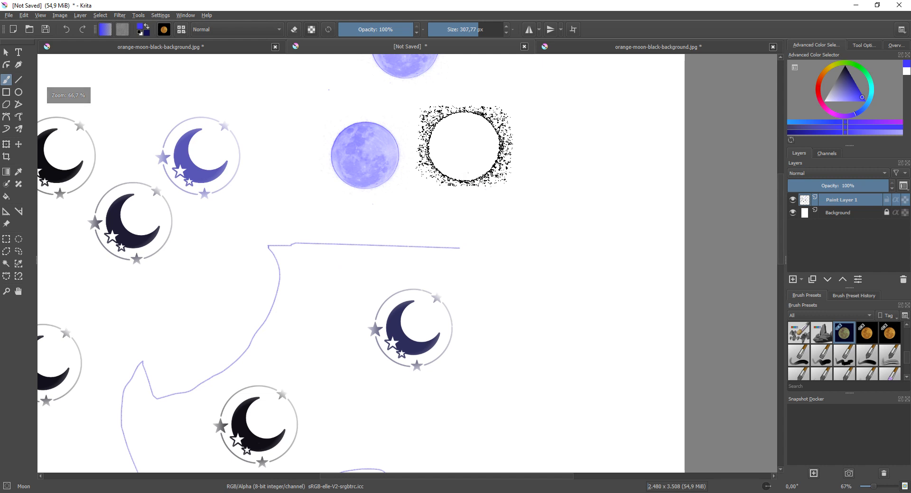
pyautogui.click(460, 130)
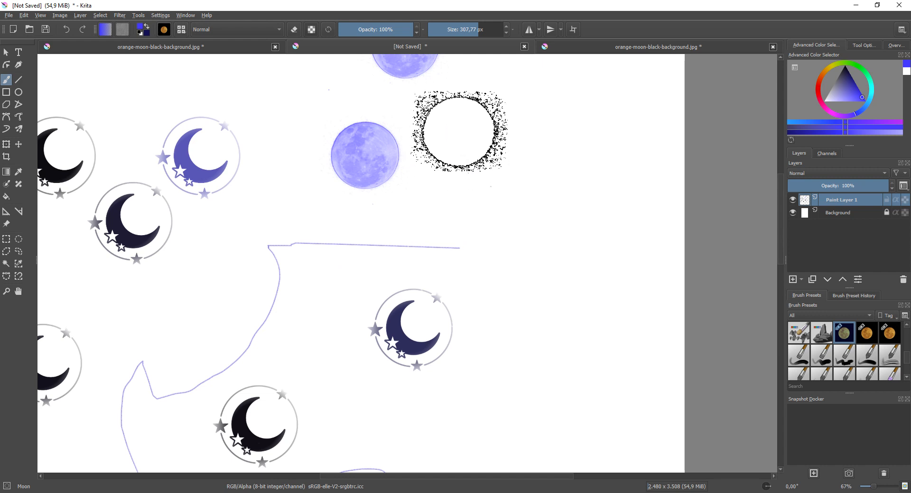
pyautogui.click(504, 188)
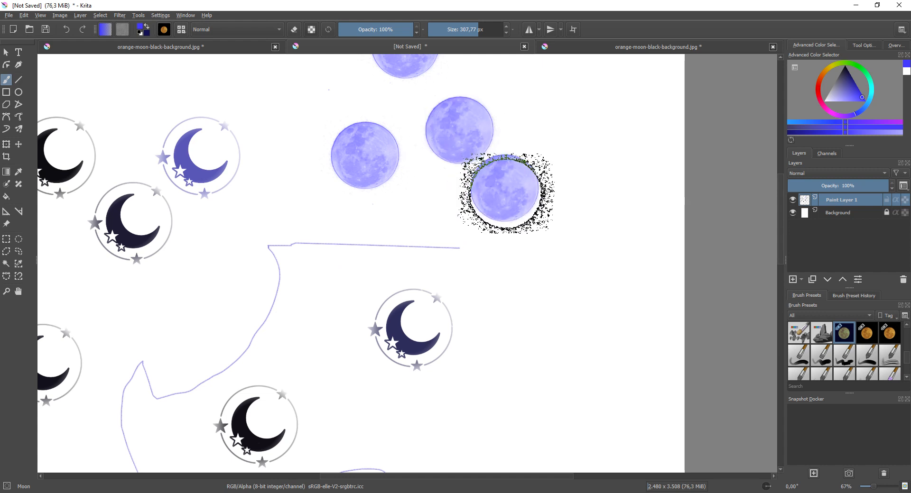
pyautogui.click(557, 114)
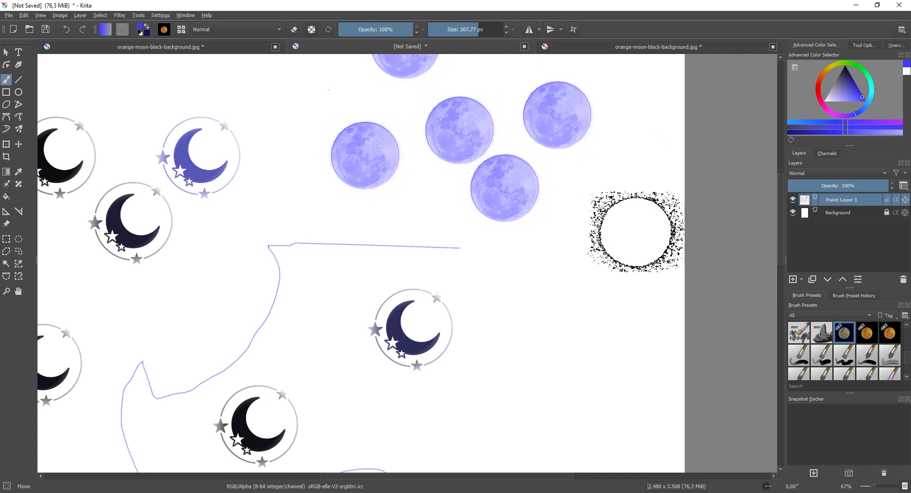
pyautogui.scroll(-3, 545, 244)
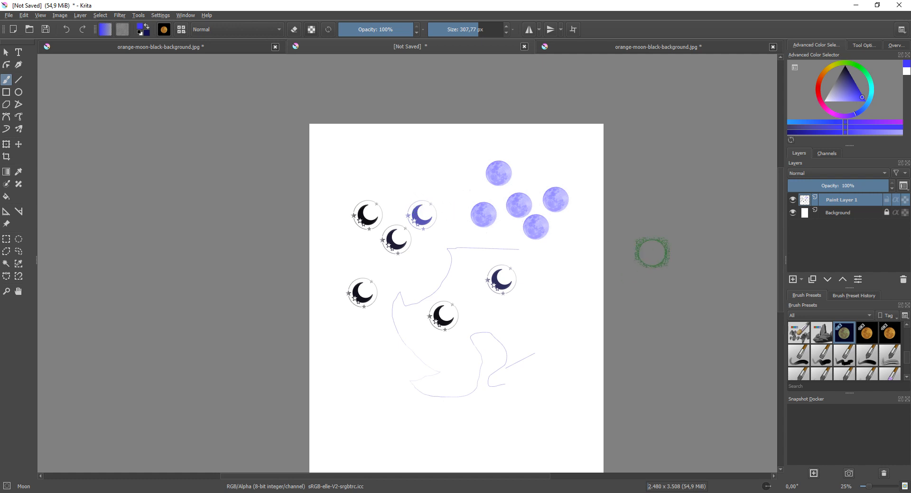
# Filter the brush presets by the Digital tag and inspect the tags of the u)_Pixel_Art_Fill brush
pyautogui.scroll(-1, 825, 318)
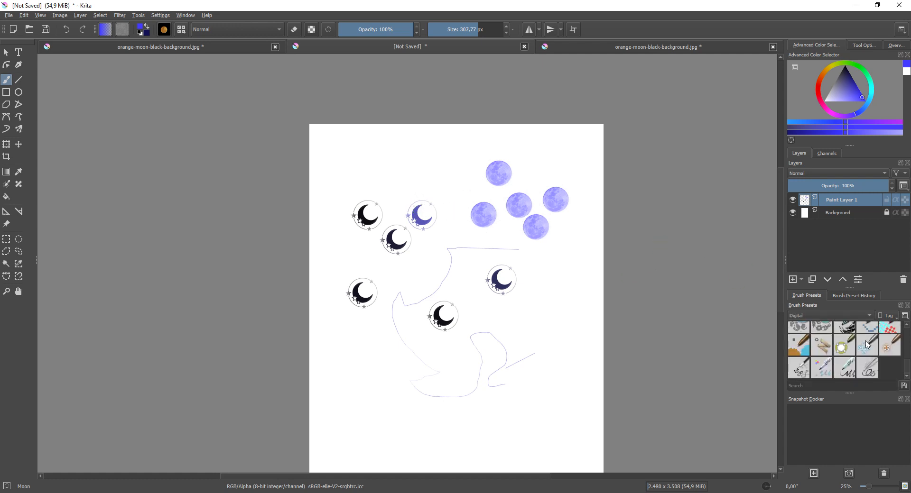
pyautogui.moveTo(866, 344)
pyautogui.moveTo(796, 347)
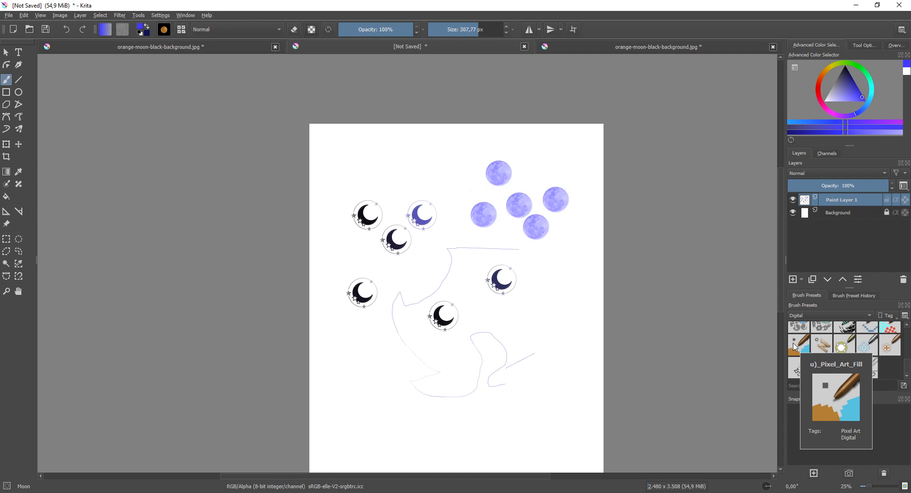